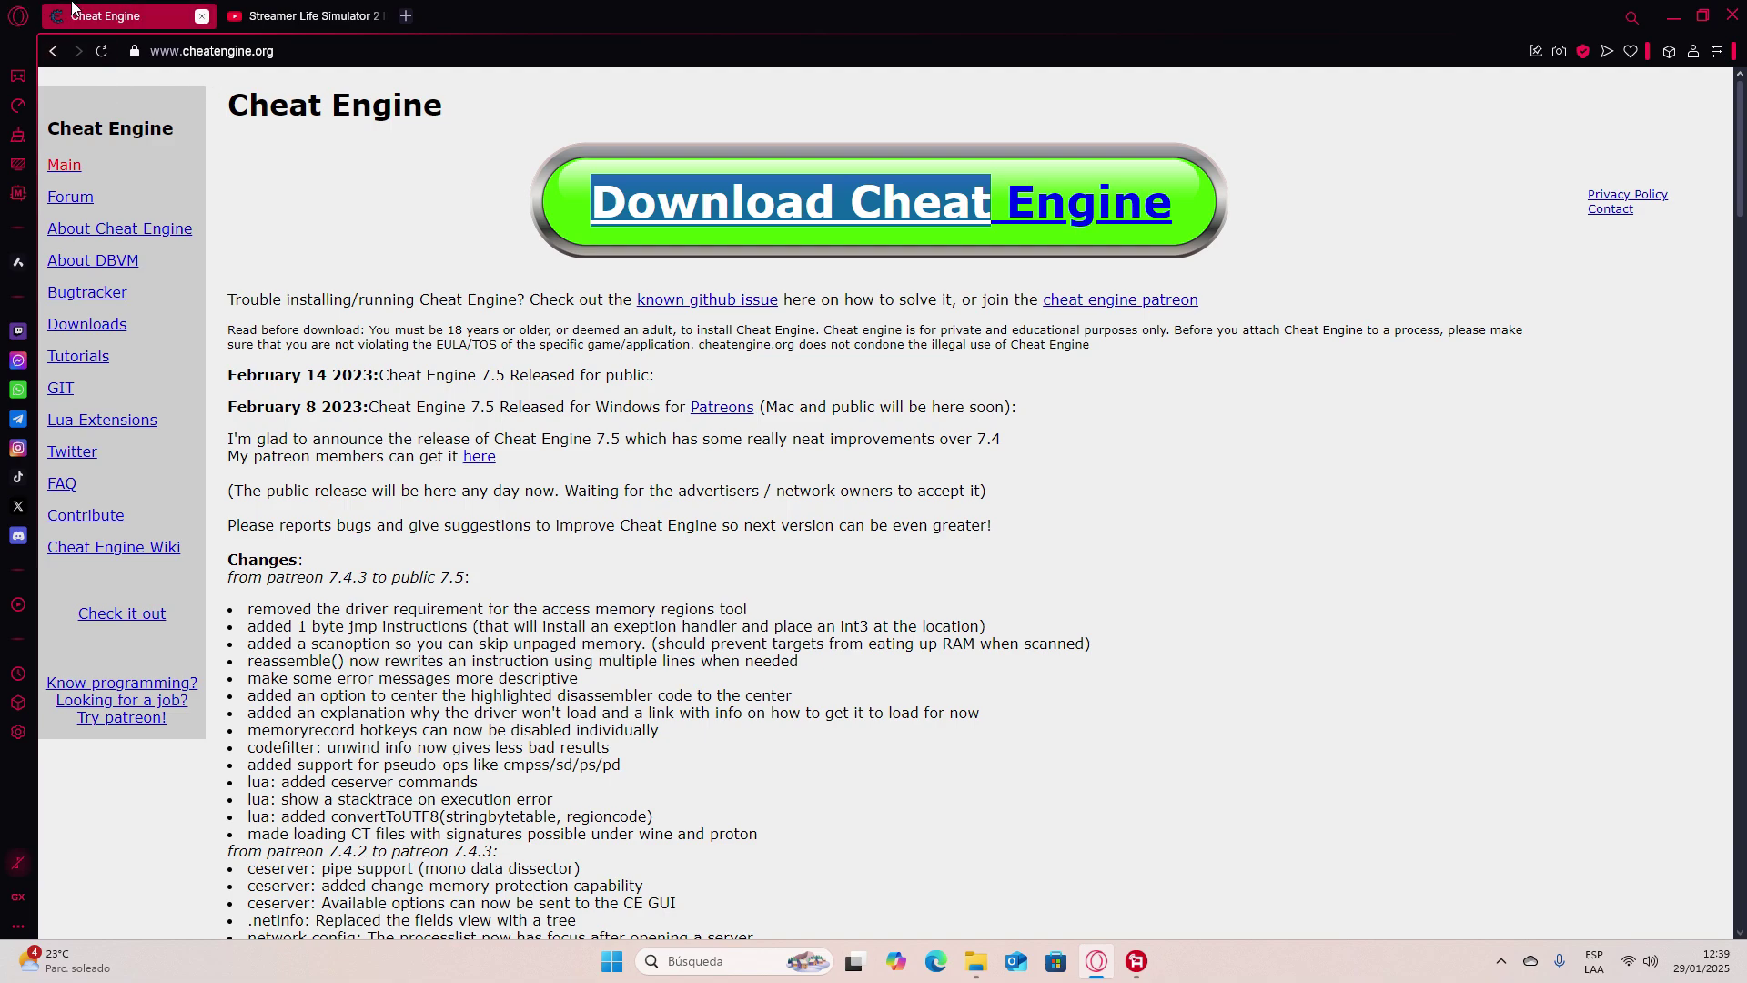
Copy the 'Streamer Life Simulator 2' title from the video tab, then return to cheatengine.org
click(250, 51)
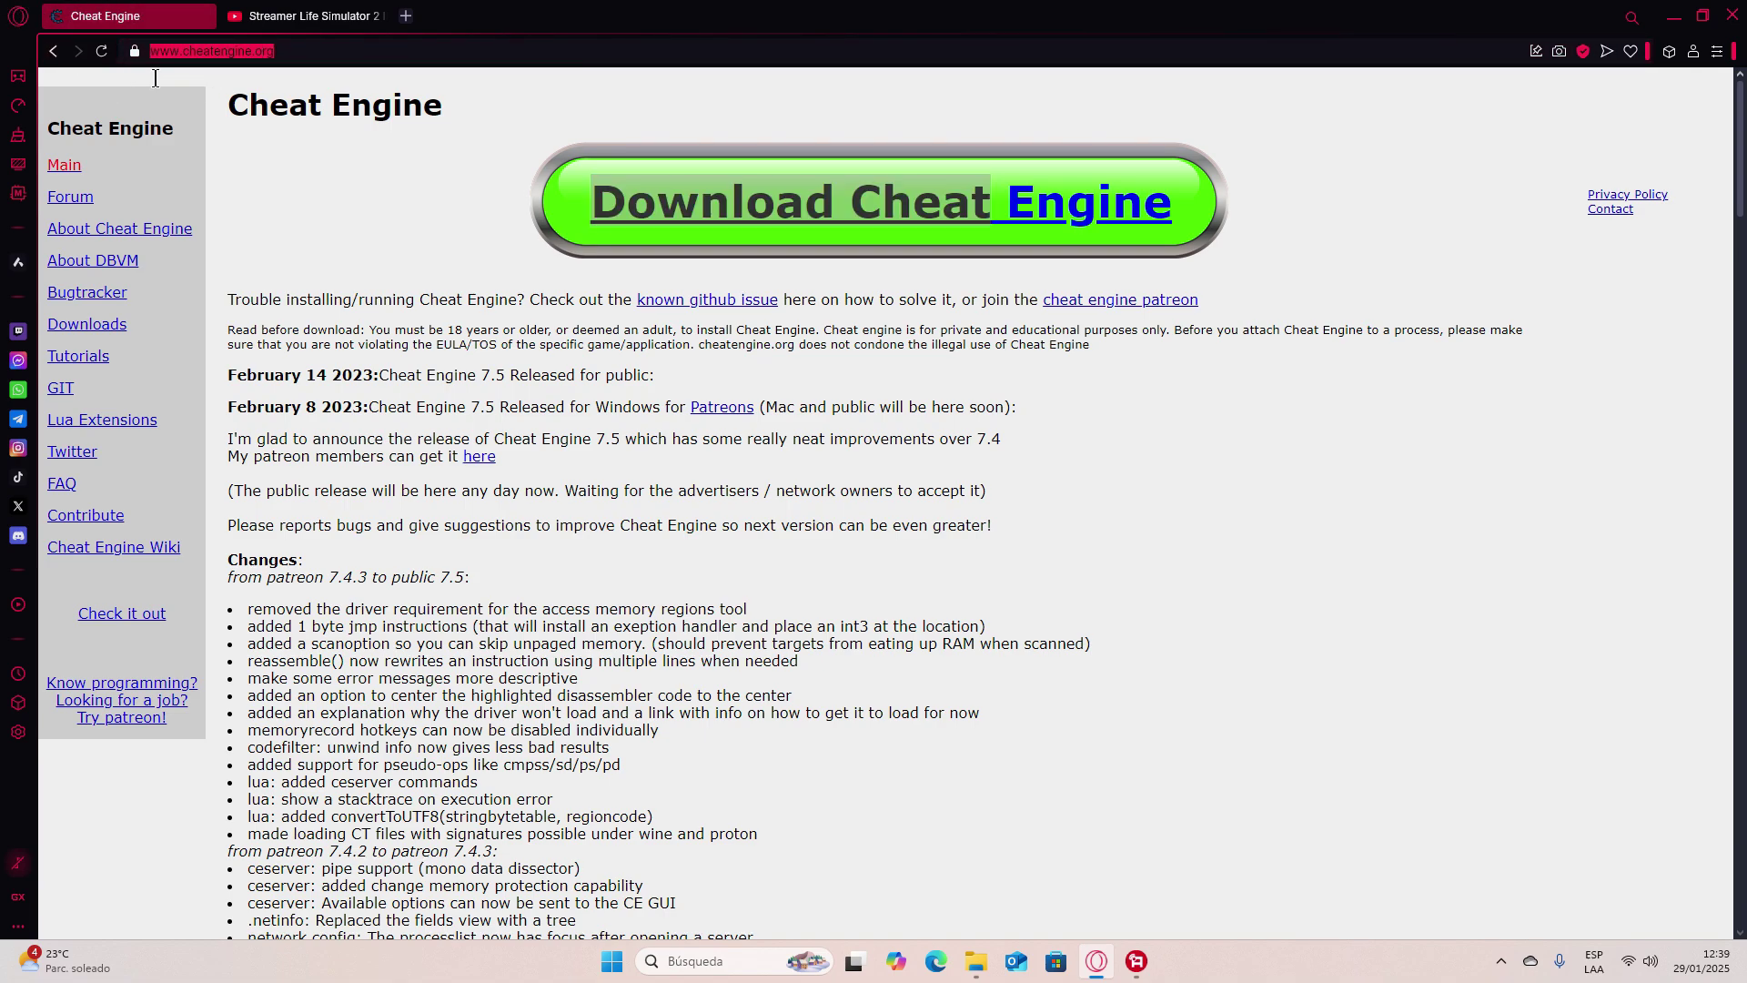
click(307, 16)
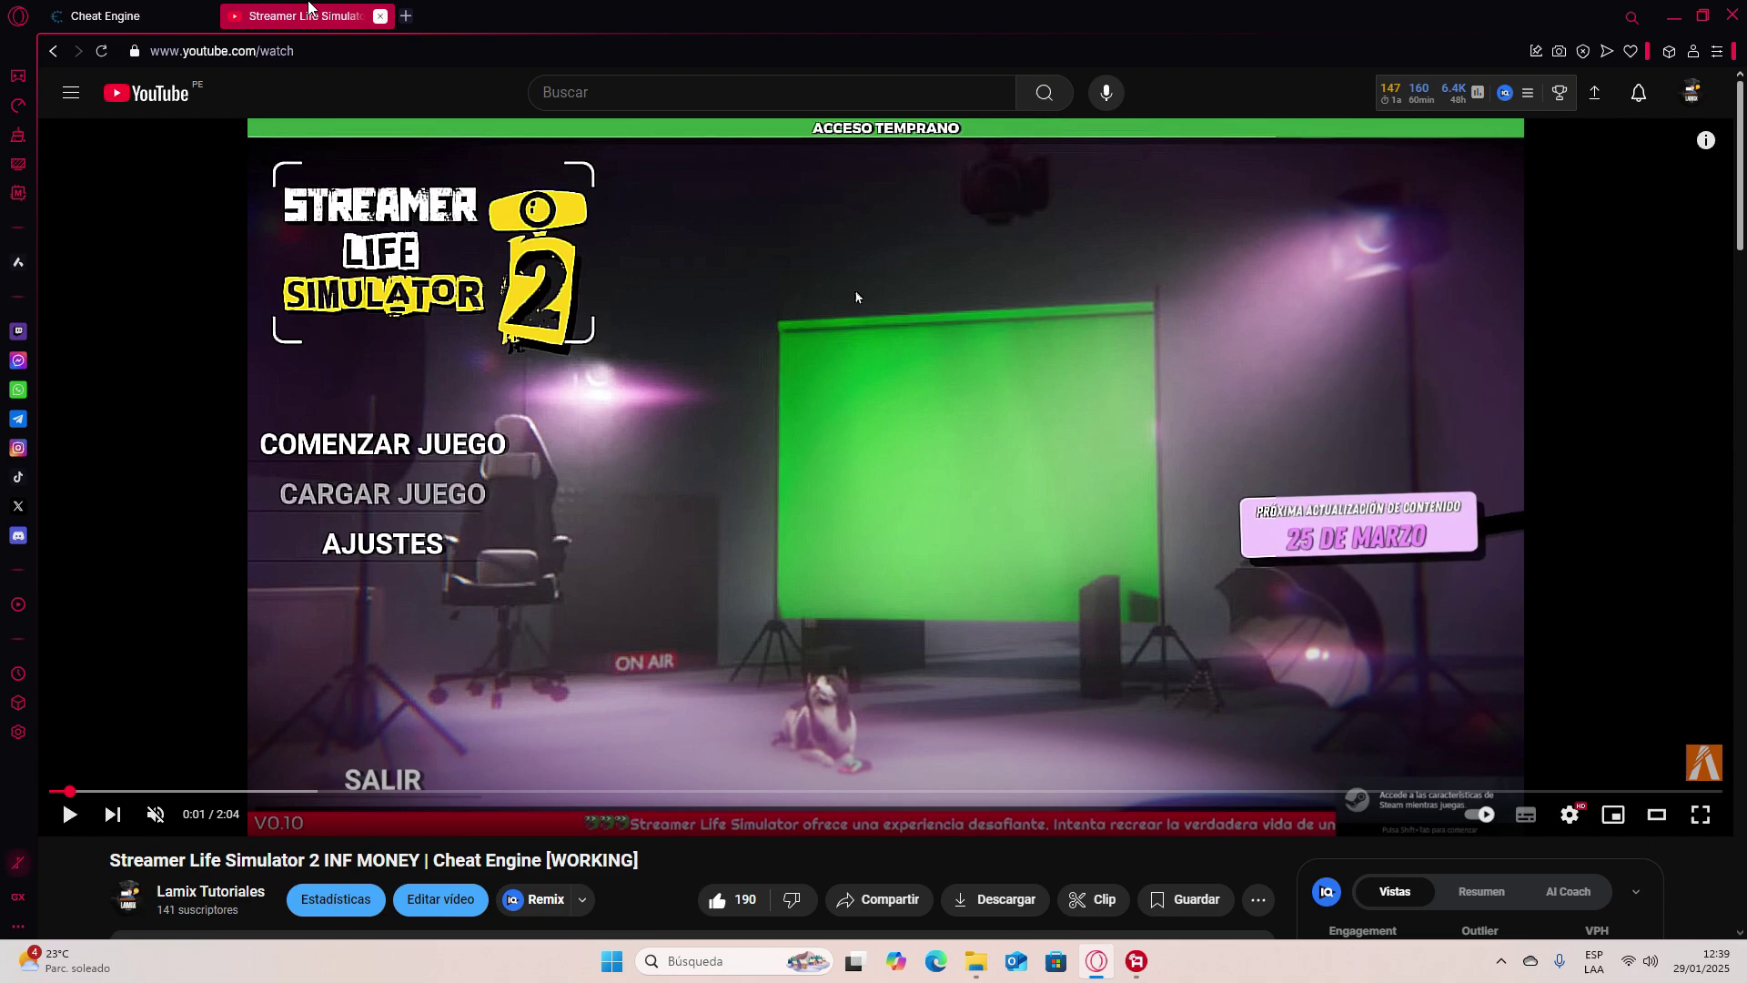
scroll(855, 291, down, 3)
drag(112, 497, 319, 498)
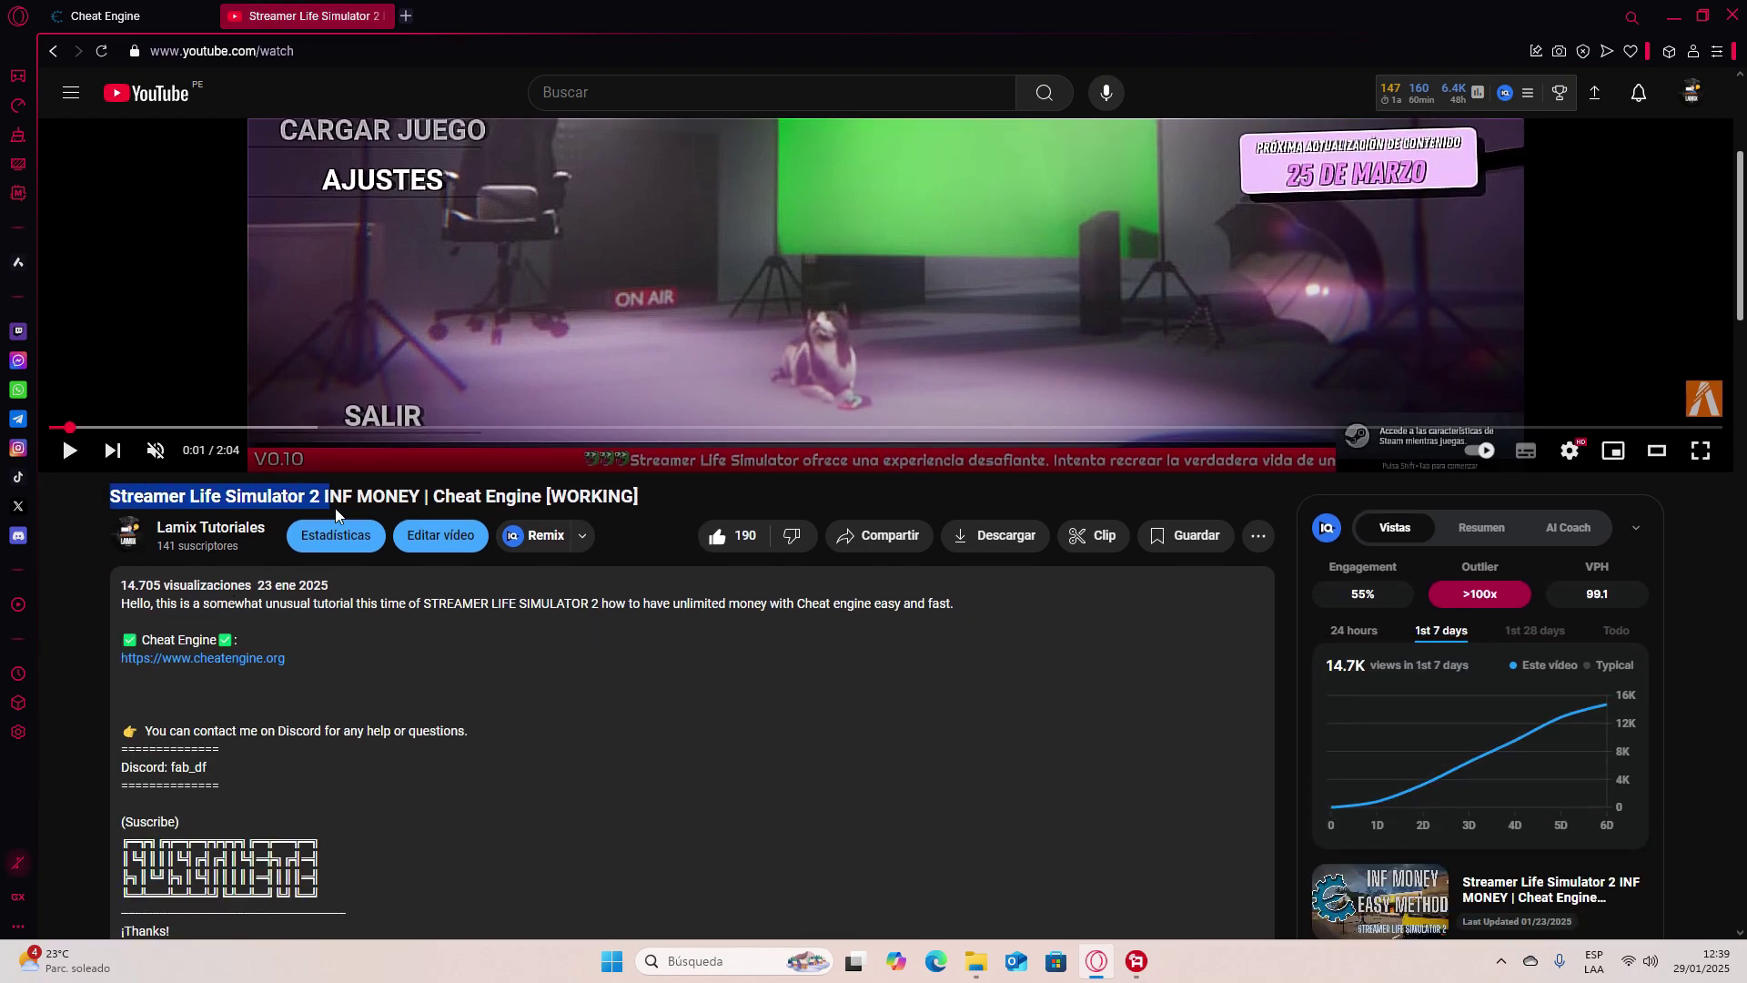
key(ctrl+c)
click(318, 496)
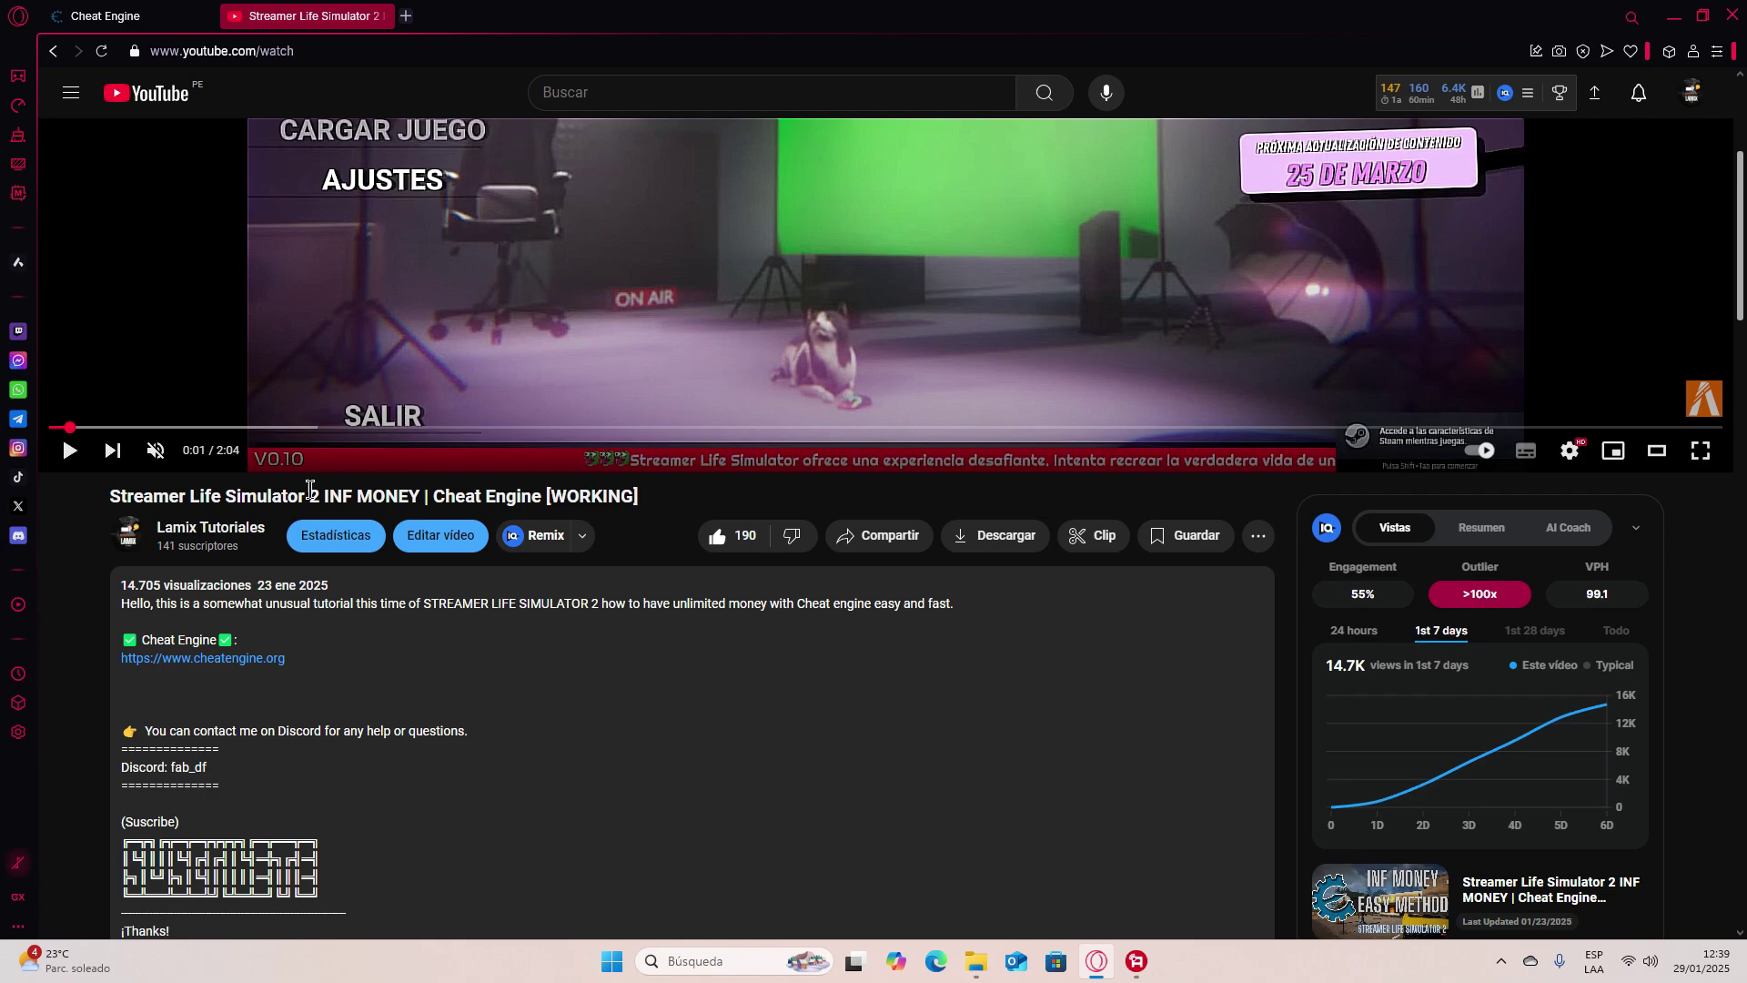
drag(109, 497, 318, 497)
click(318, 496)
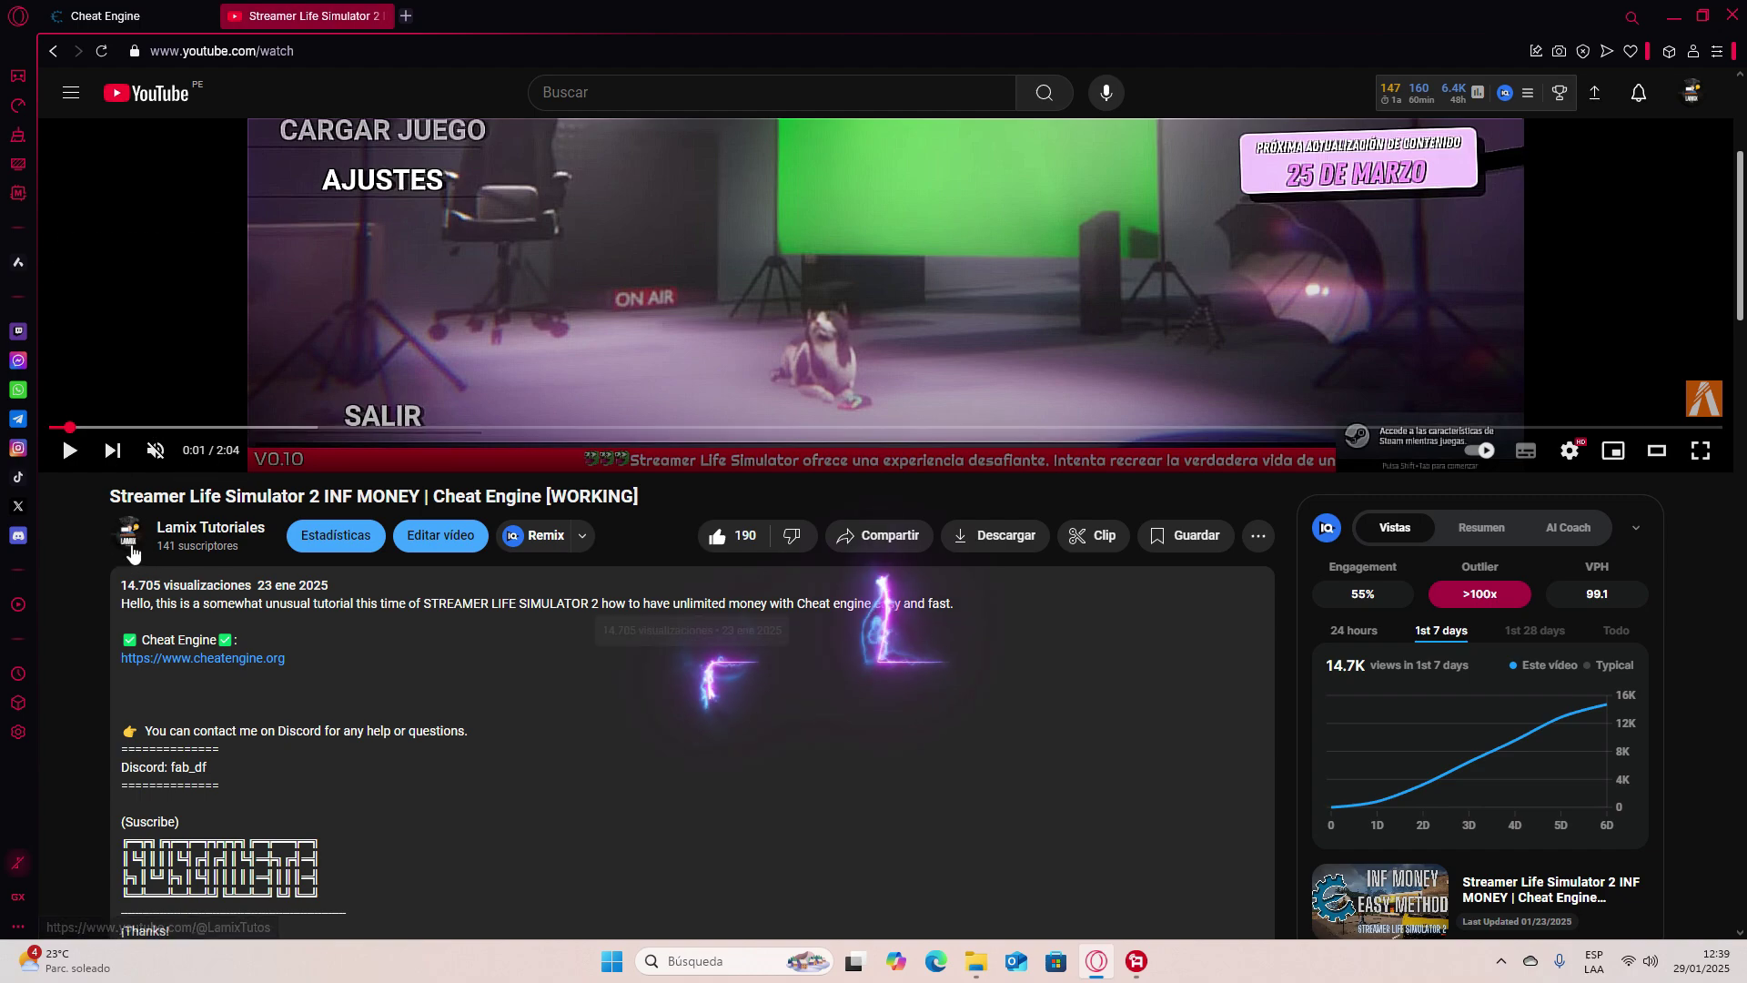
click(106, 15)
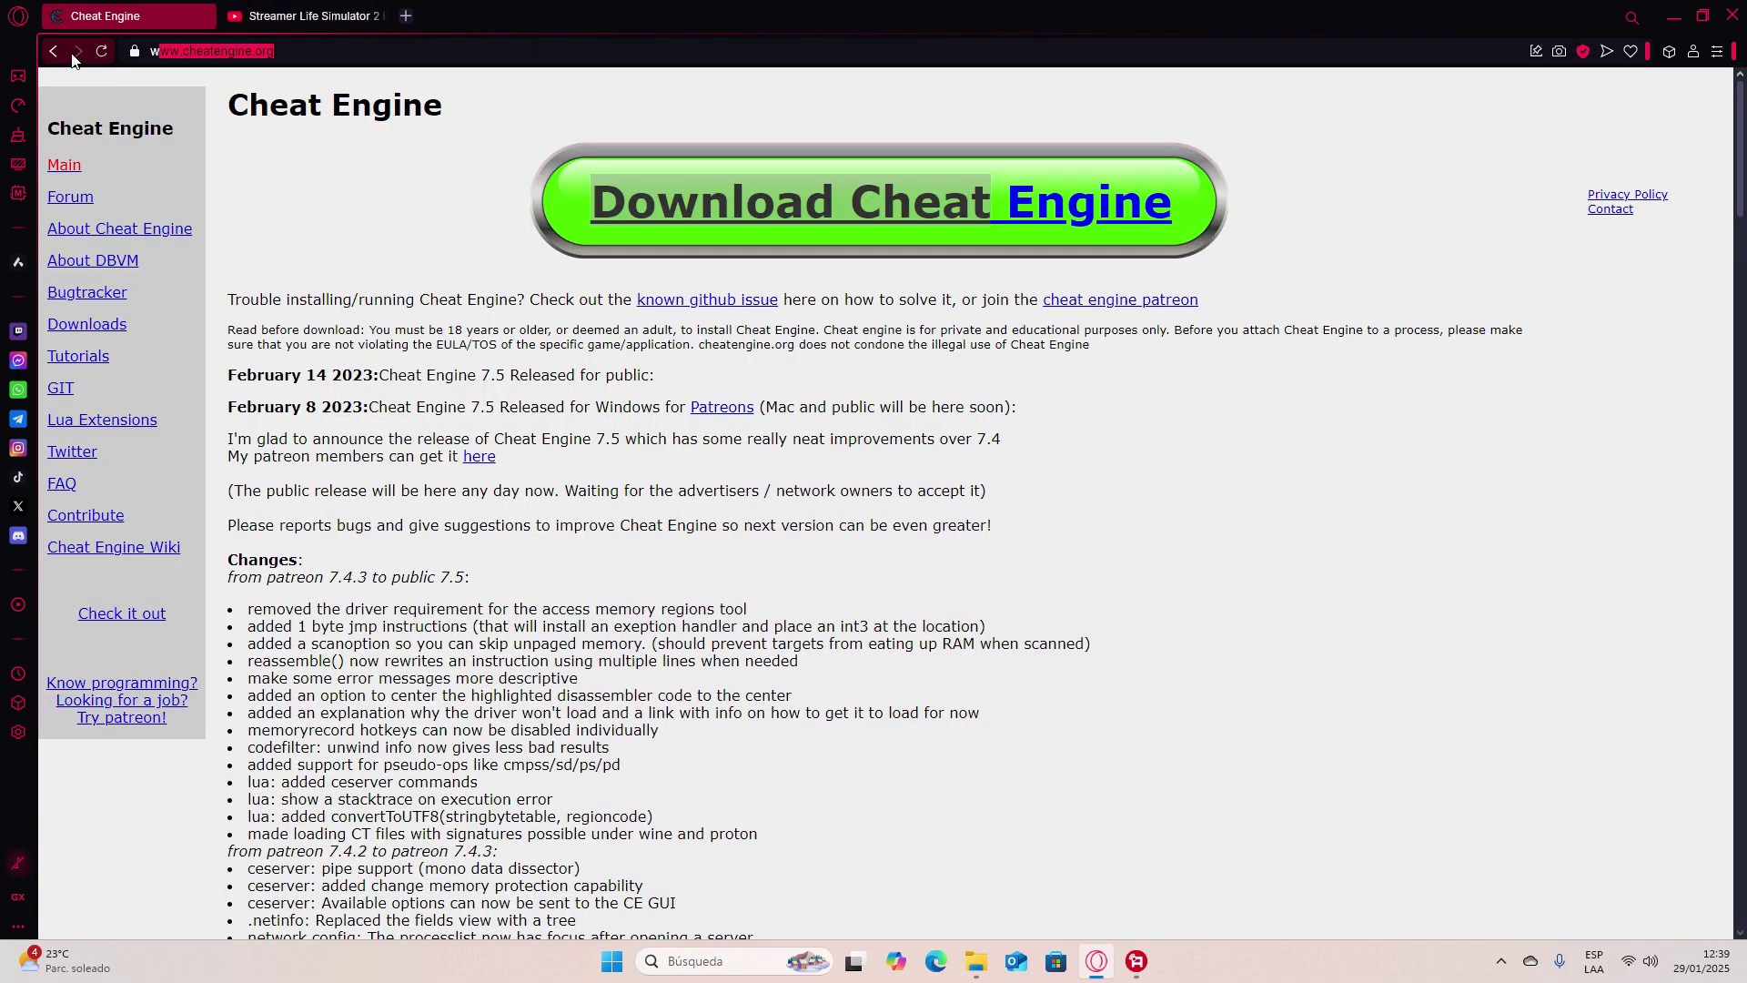
Download the Cheat Engine installer and save CheatEngine75.exe into Downloads with Guardar
click(288, 50)
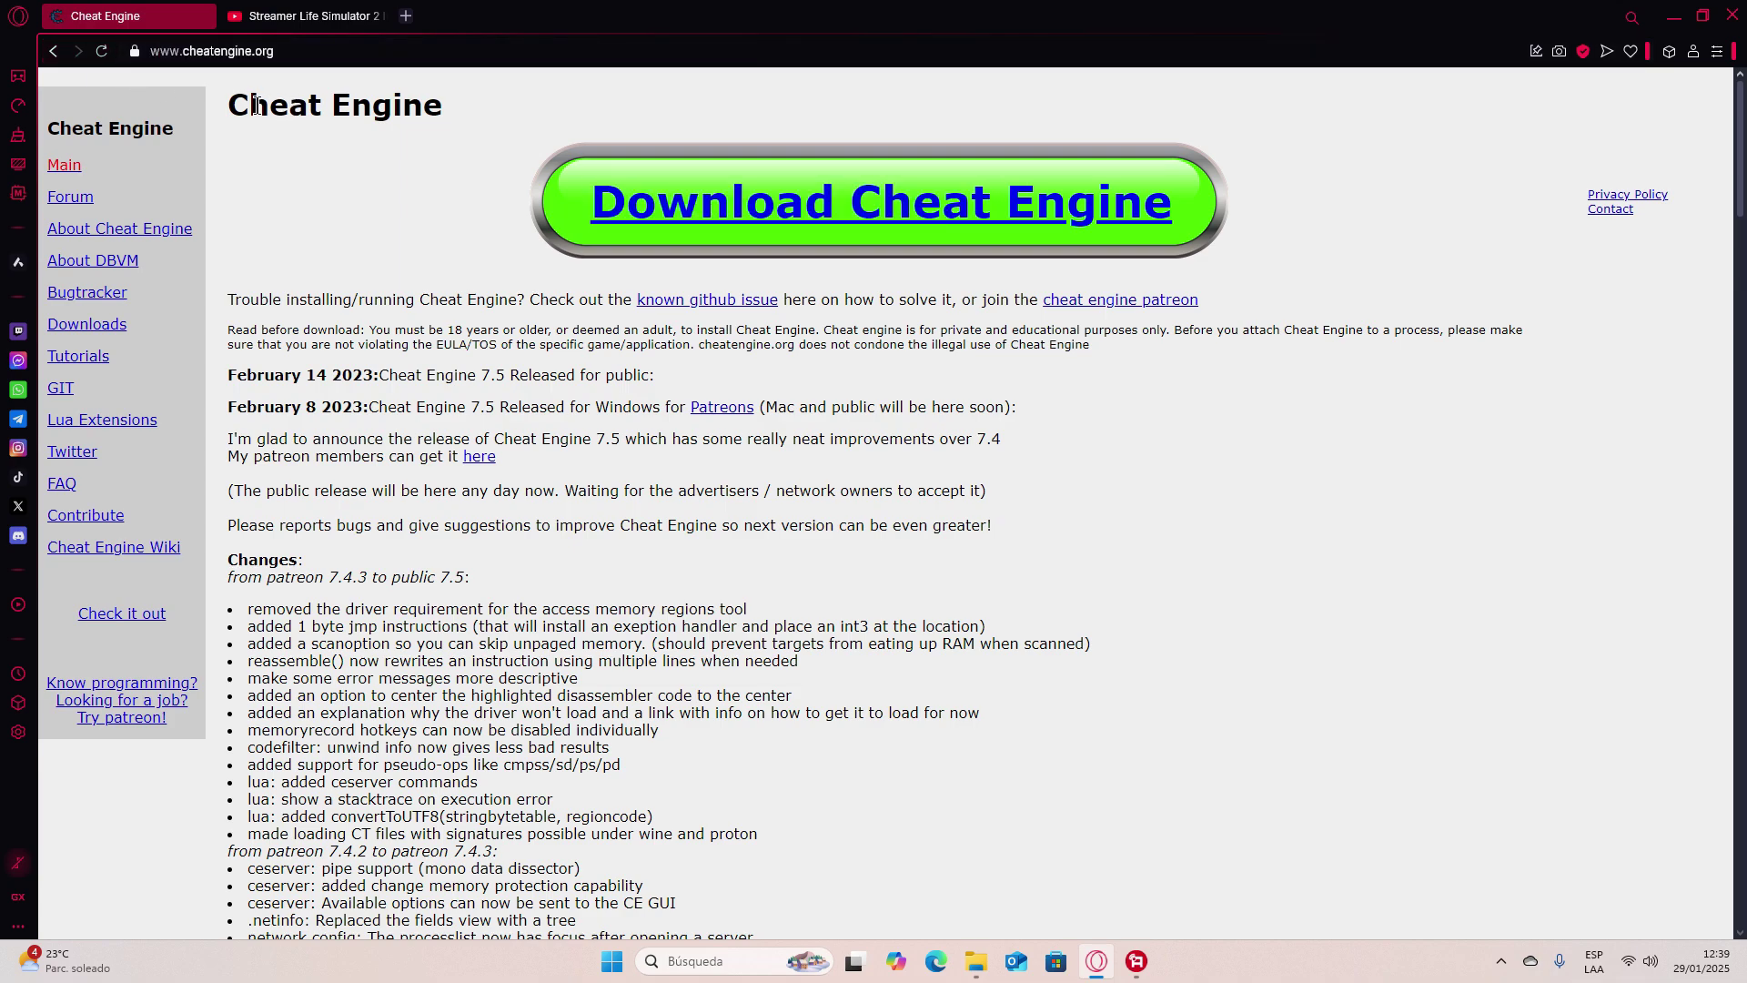
drag(290, 107, 310, 107)
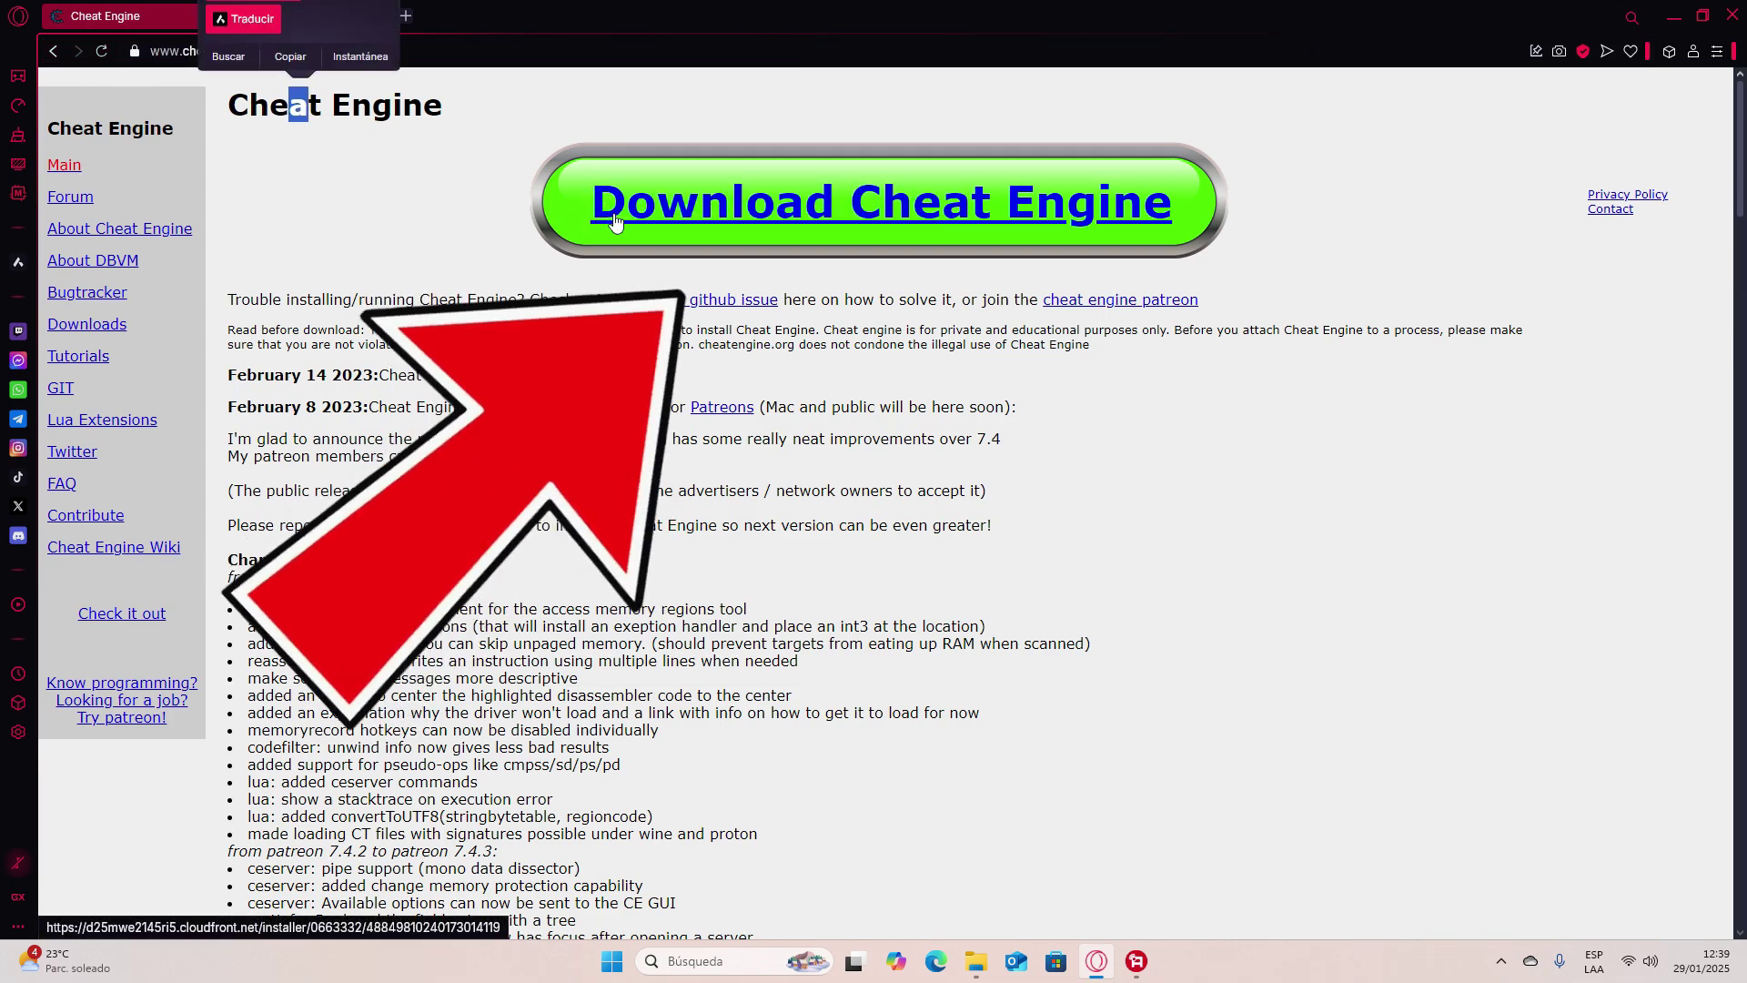
click(645, 217)
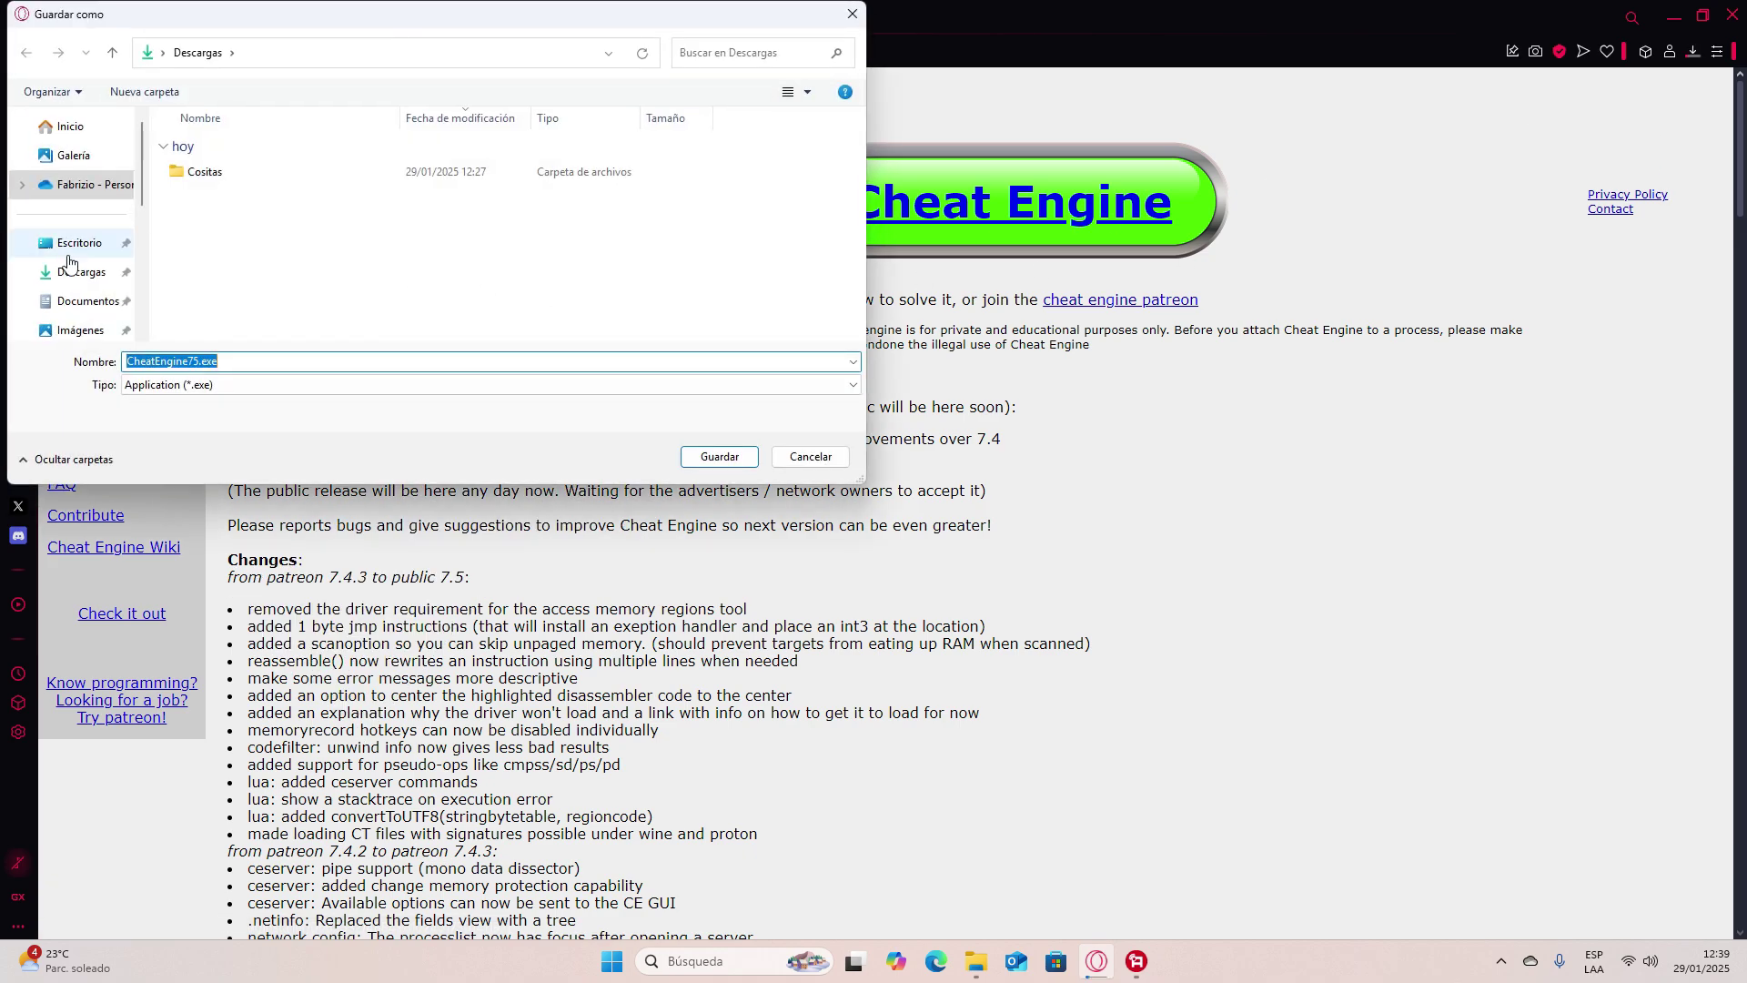
click(718, 456)
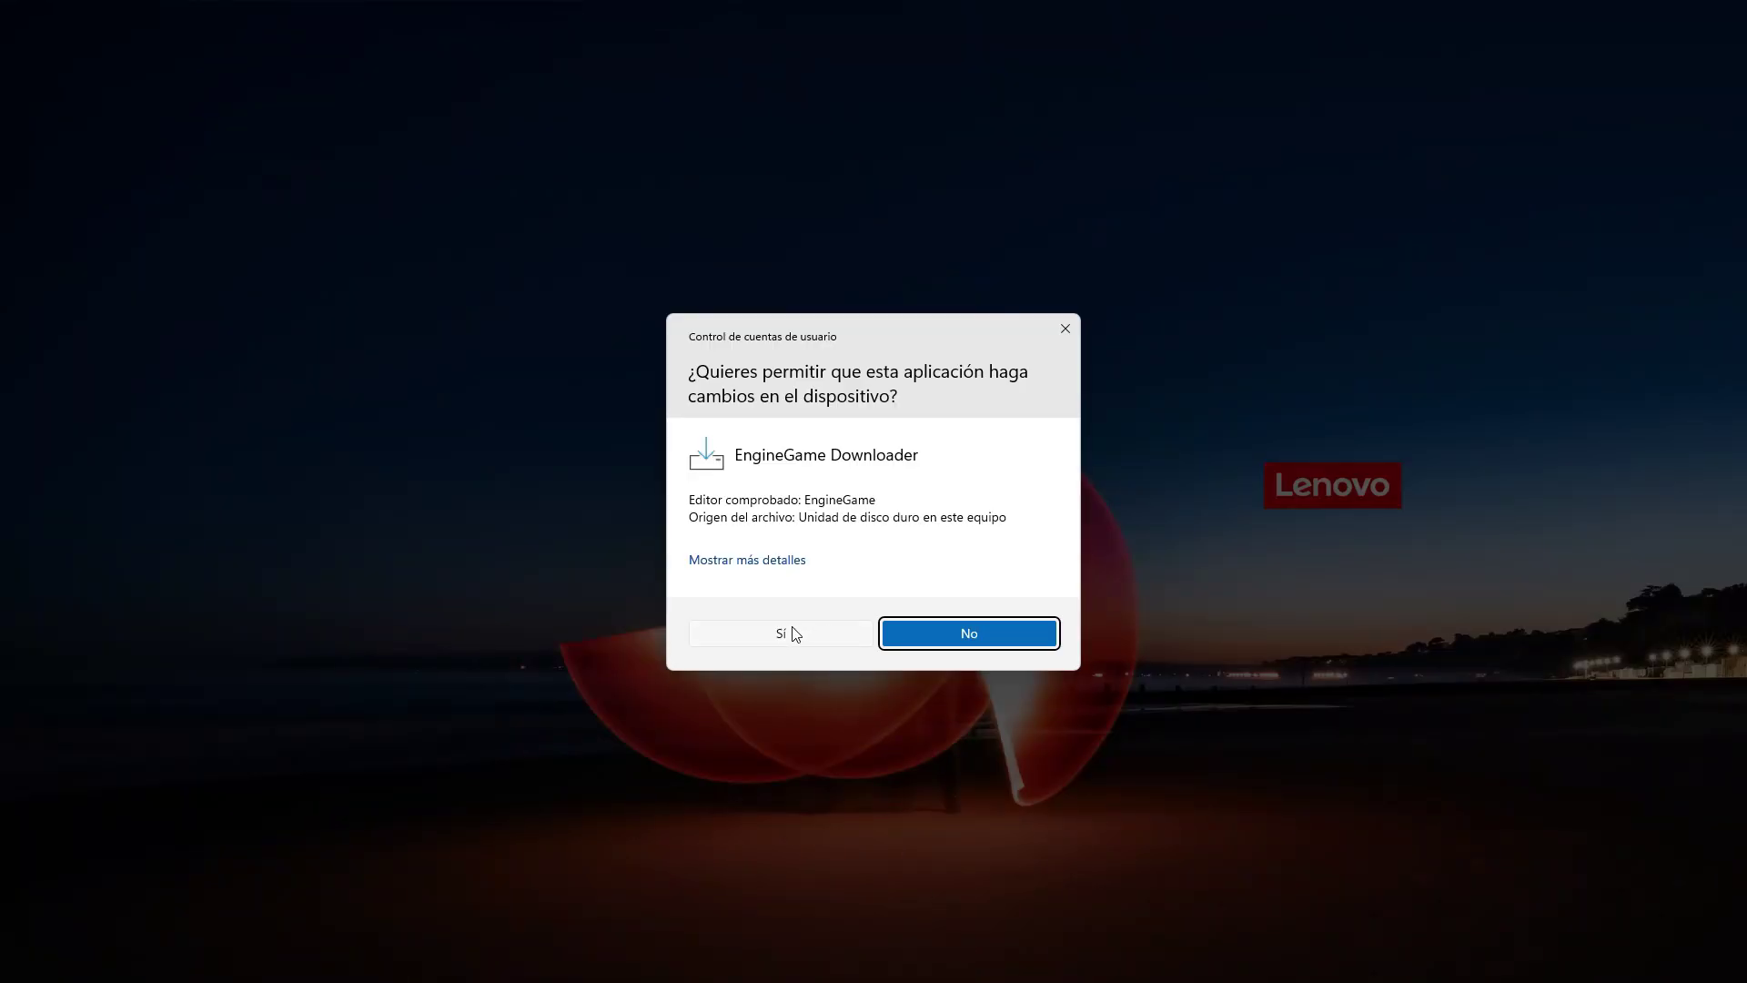
Approve the UAC prompt and confirm English as the setup language
click(803, 634)
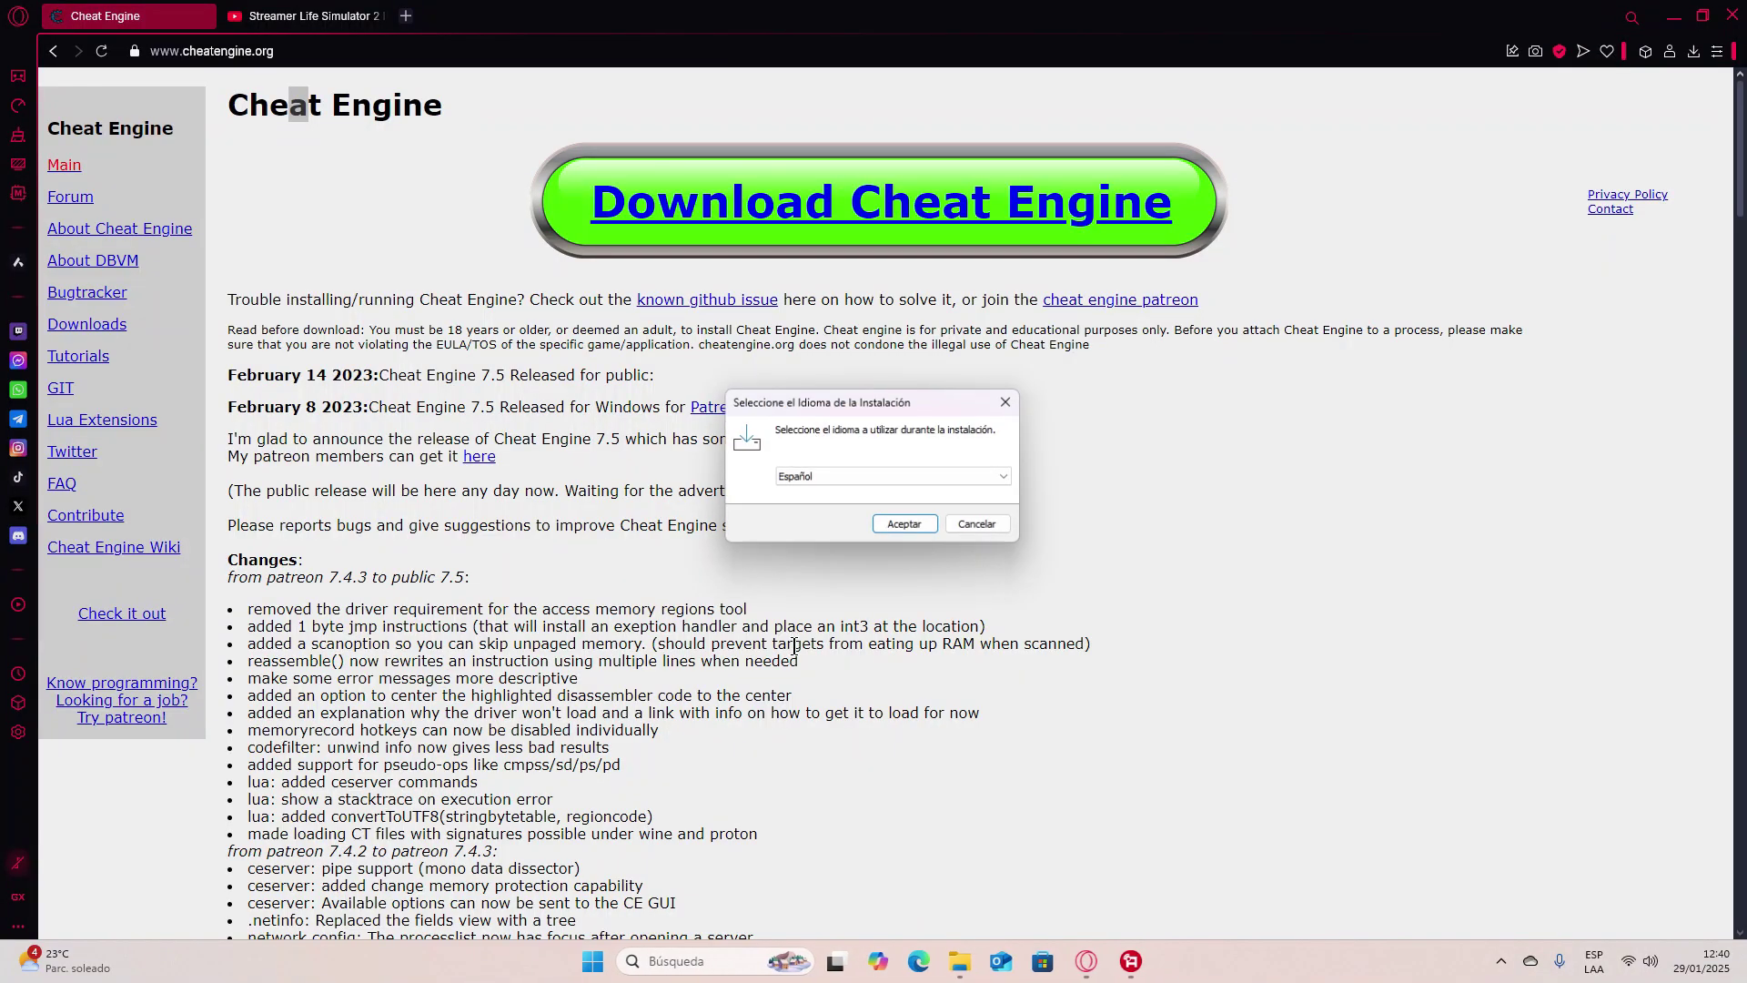
click(837, 478)
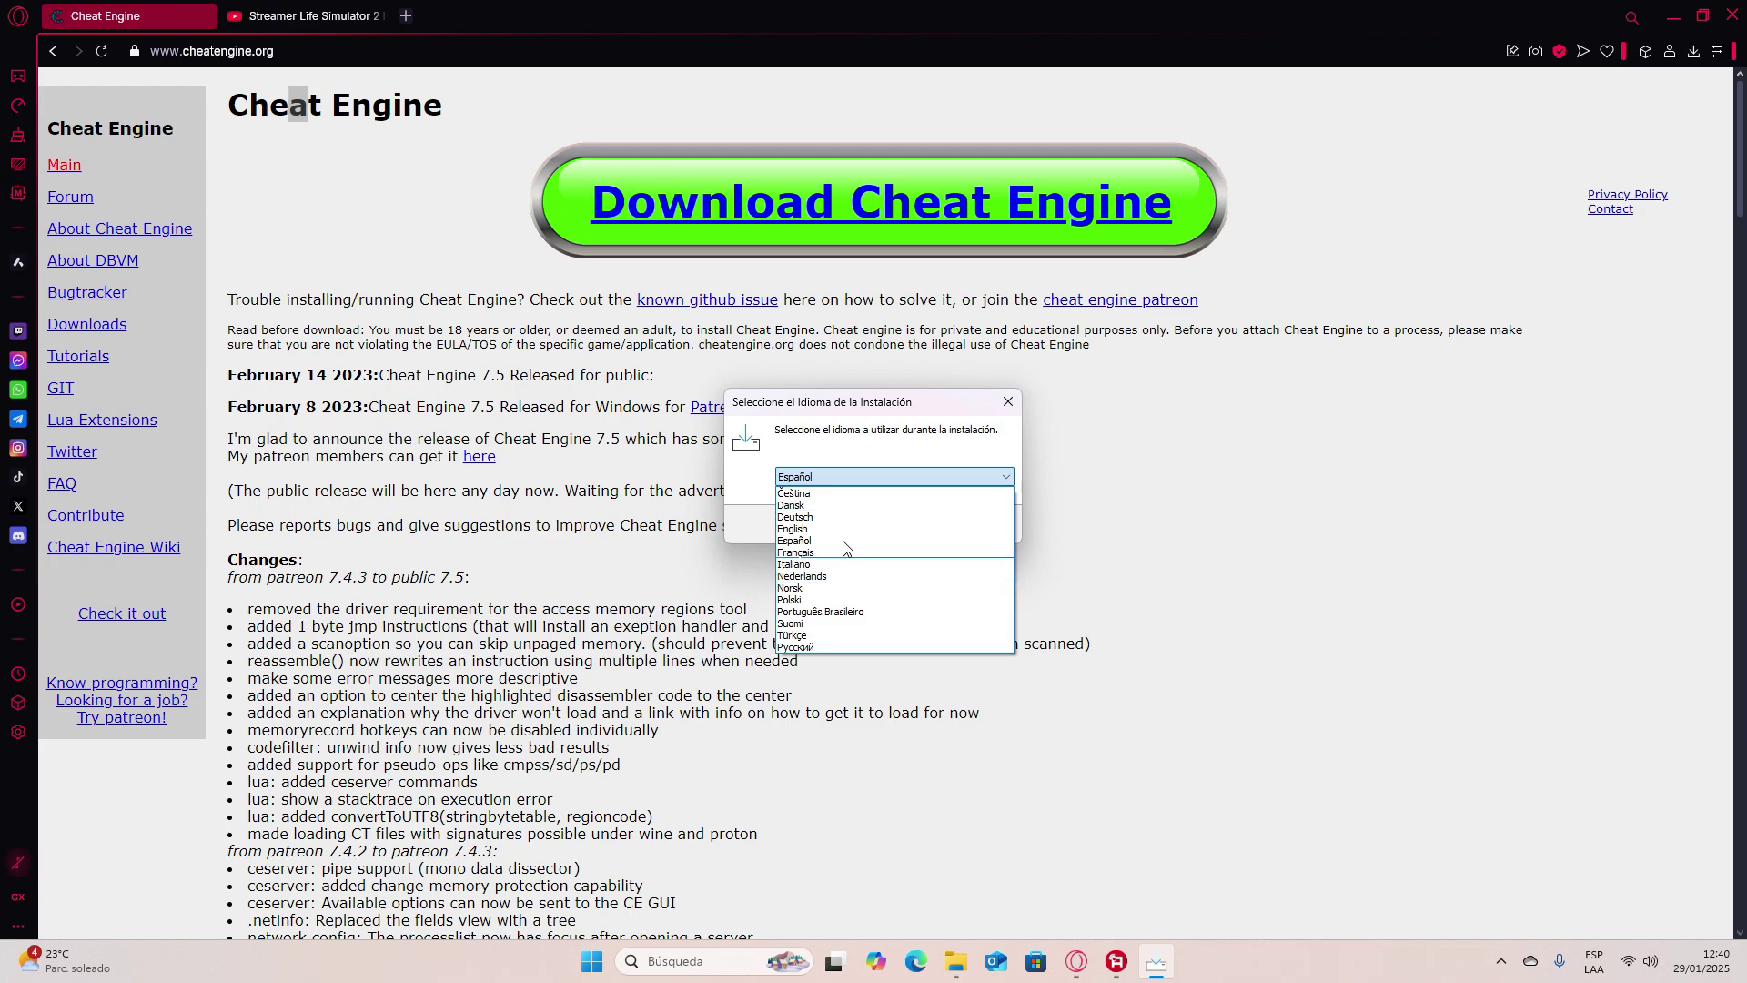
click(815, 526)
click(860, 479)
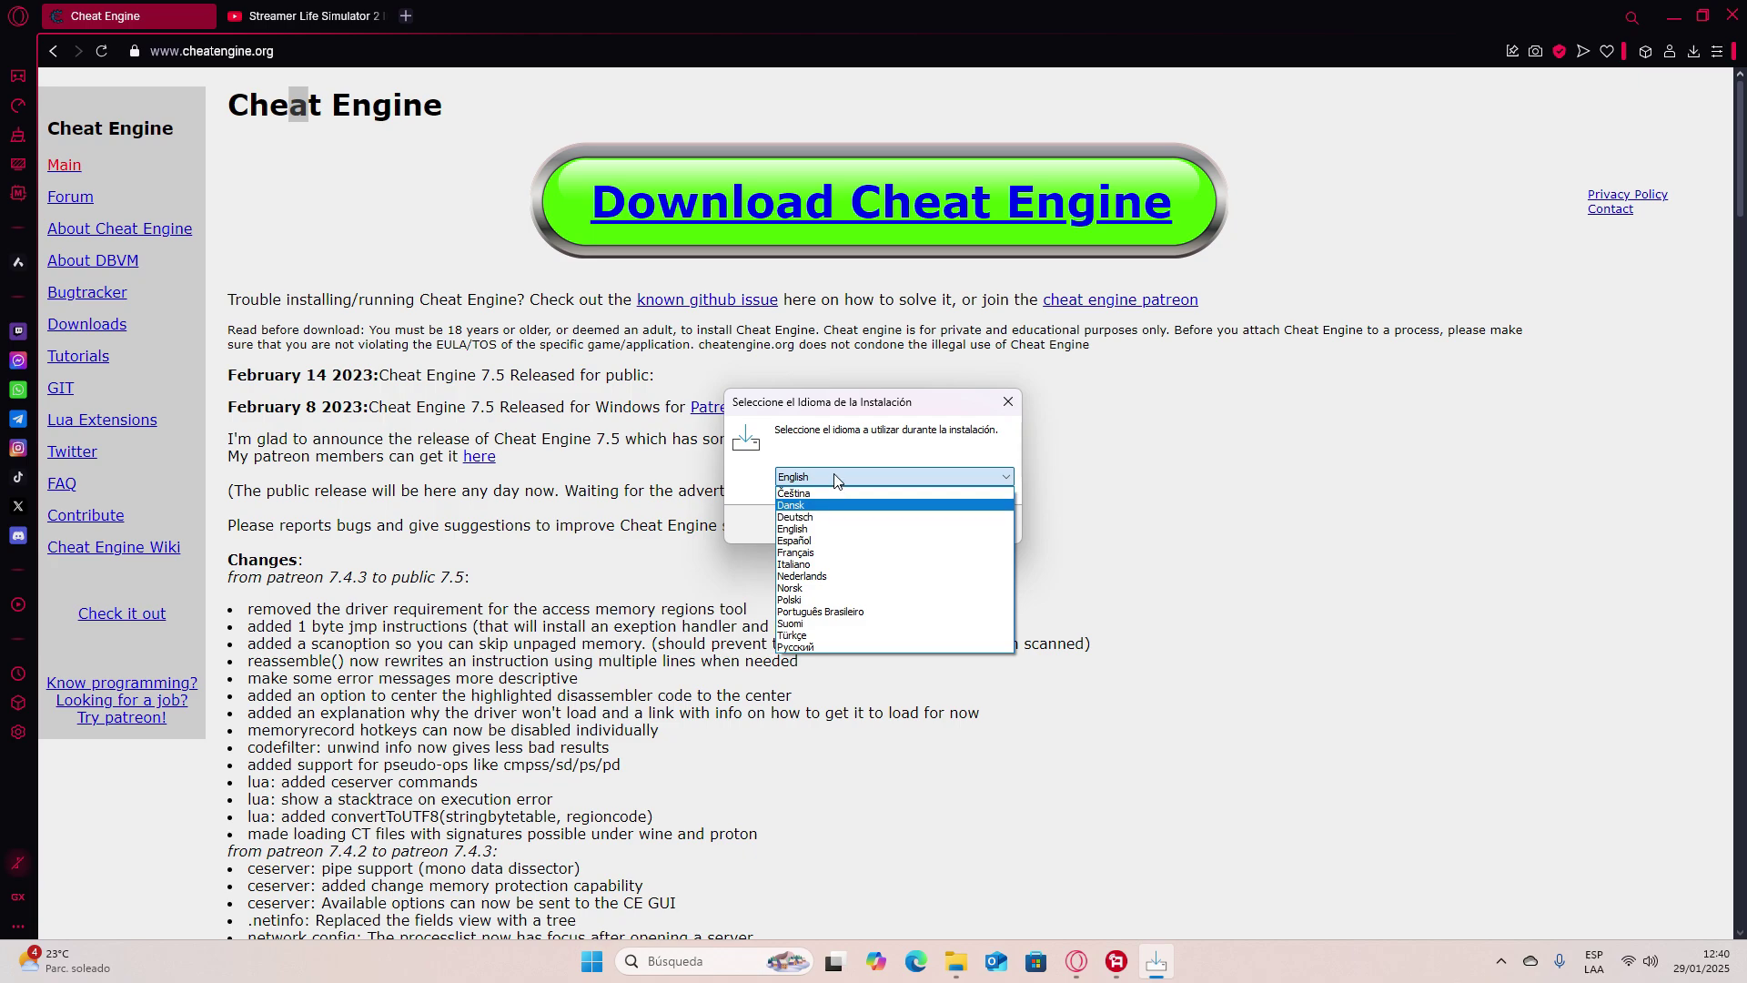
click(820, 529)
click(901, 526)
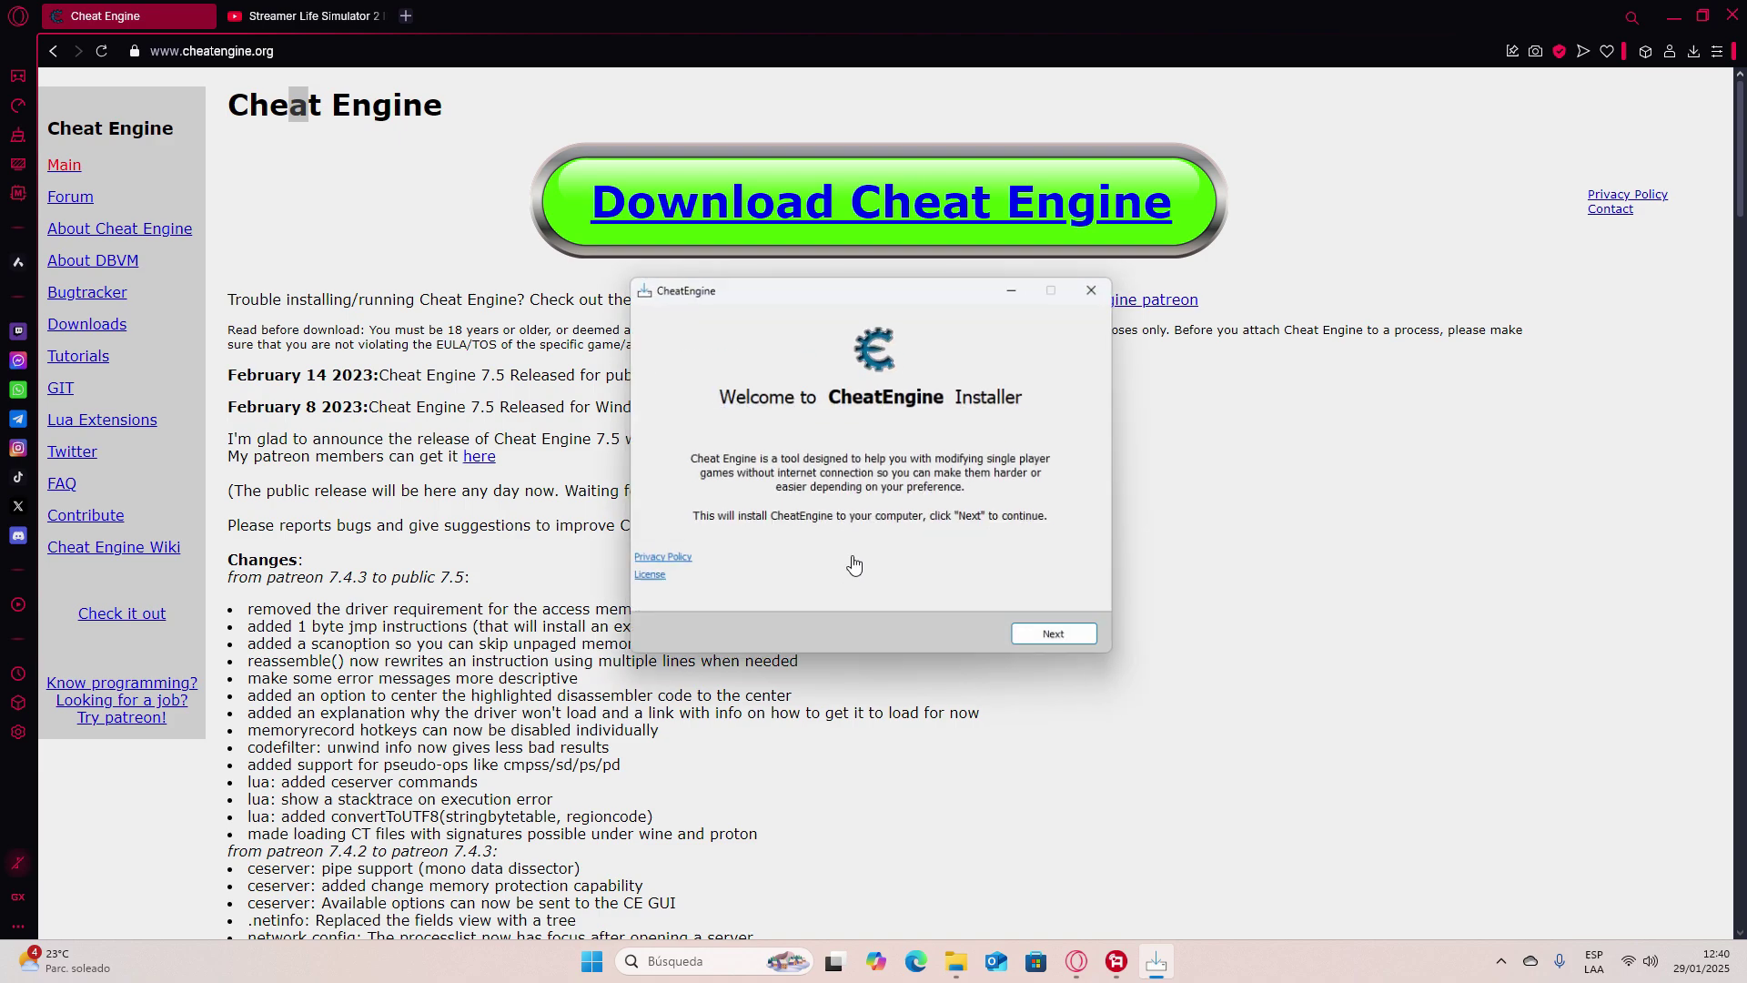
Move the installer aside, pass the welcome page, Skip All on WeatherZero, and finish with Launch checked
drag(787, 295, 864, 279)
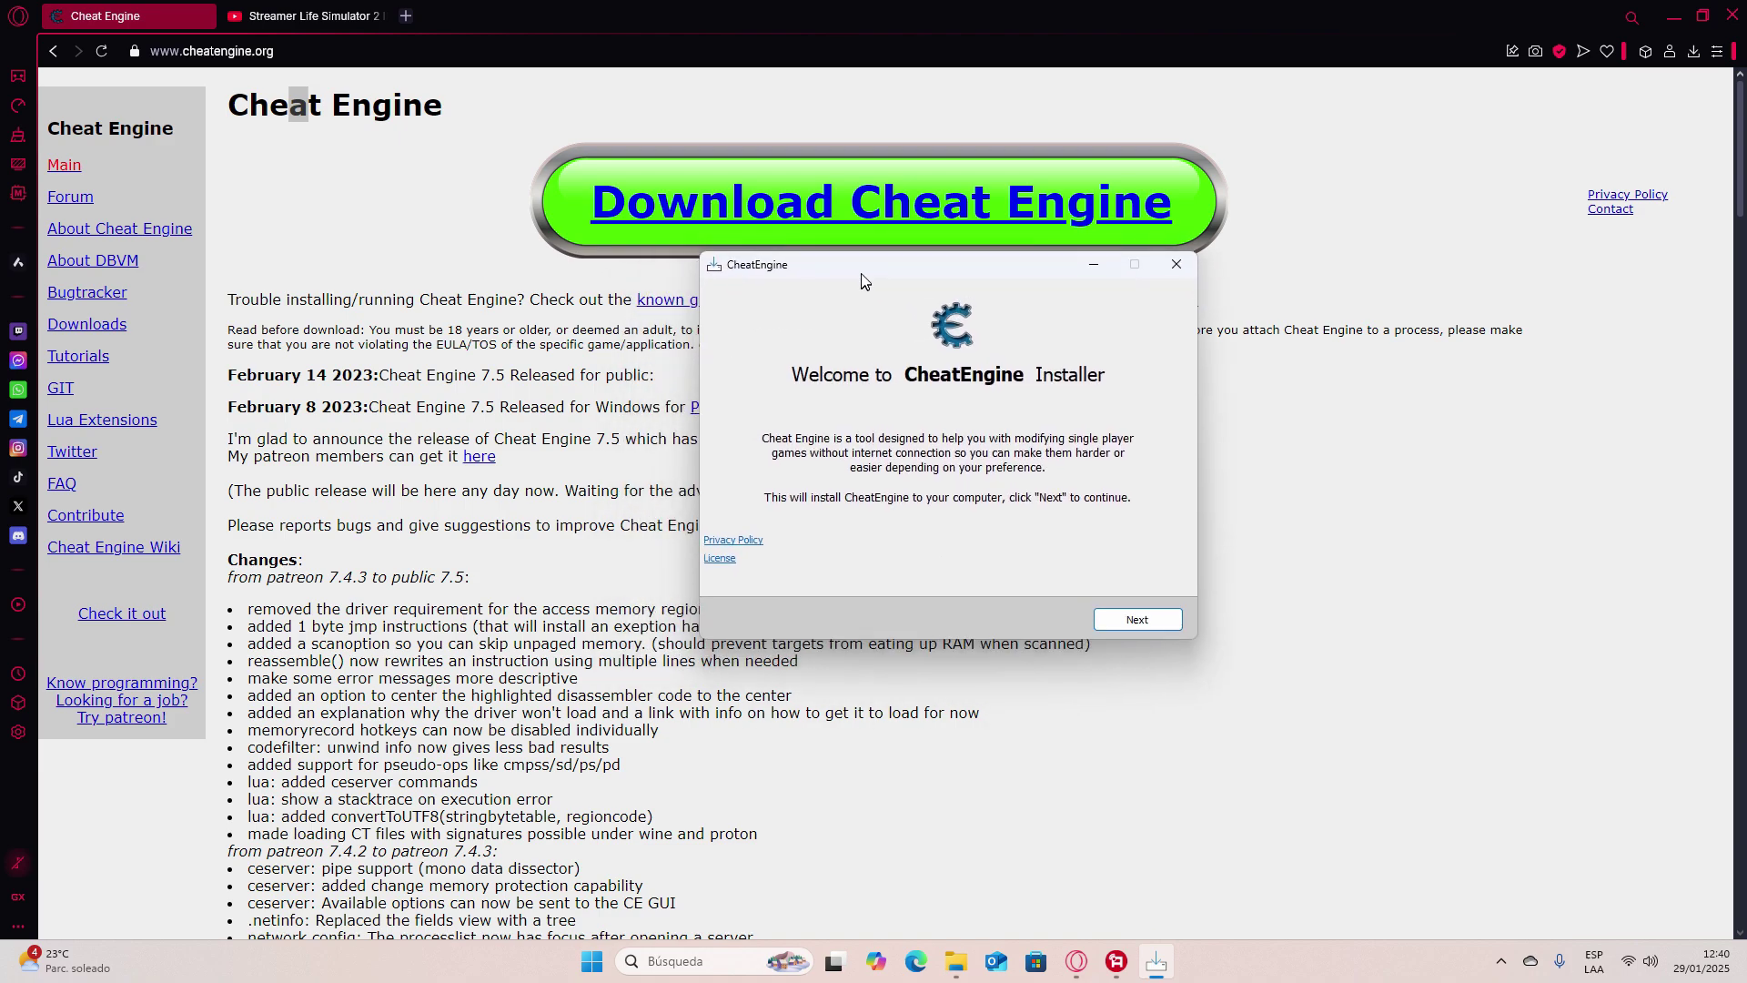
click(1135, 620)
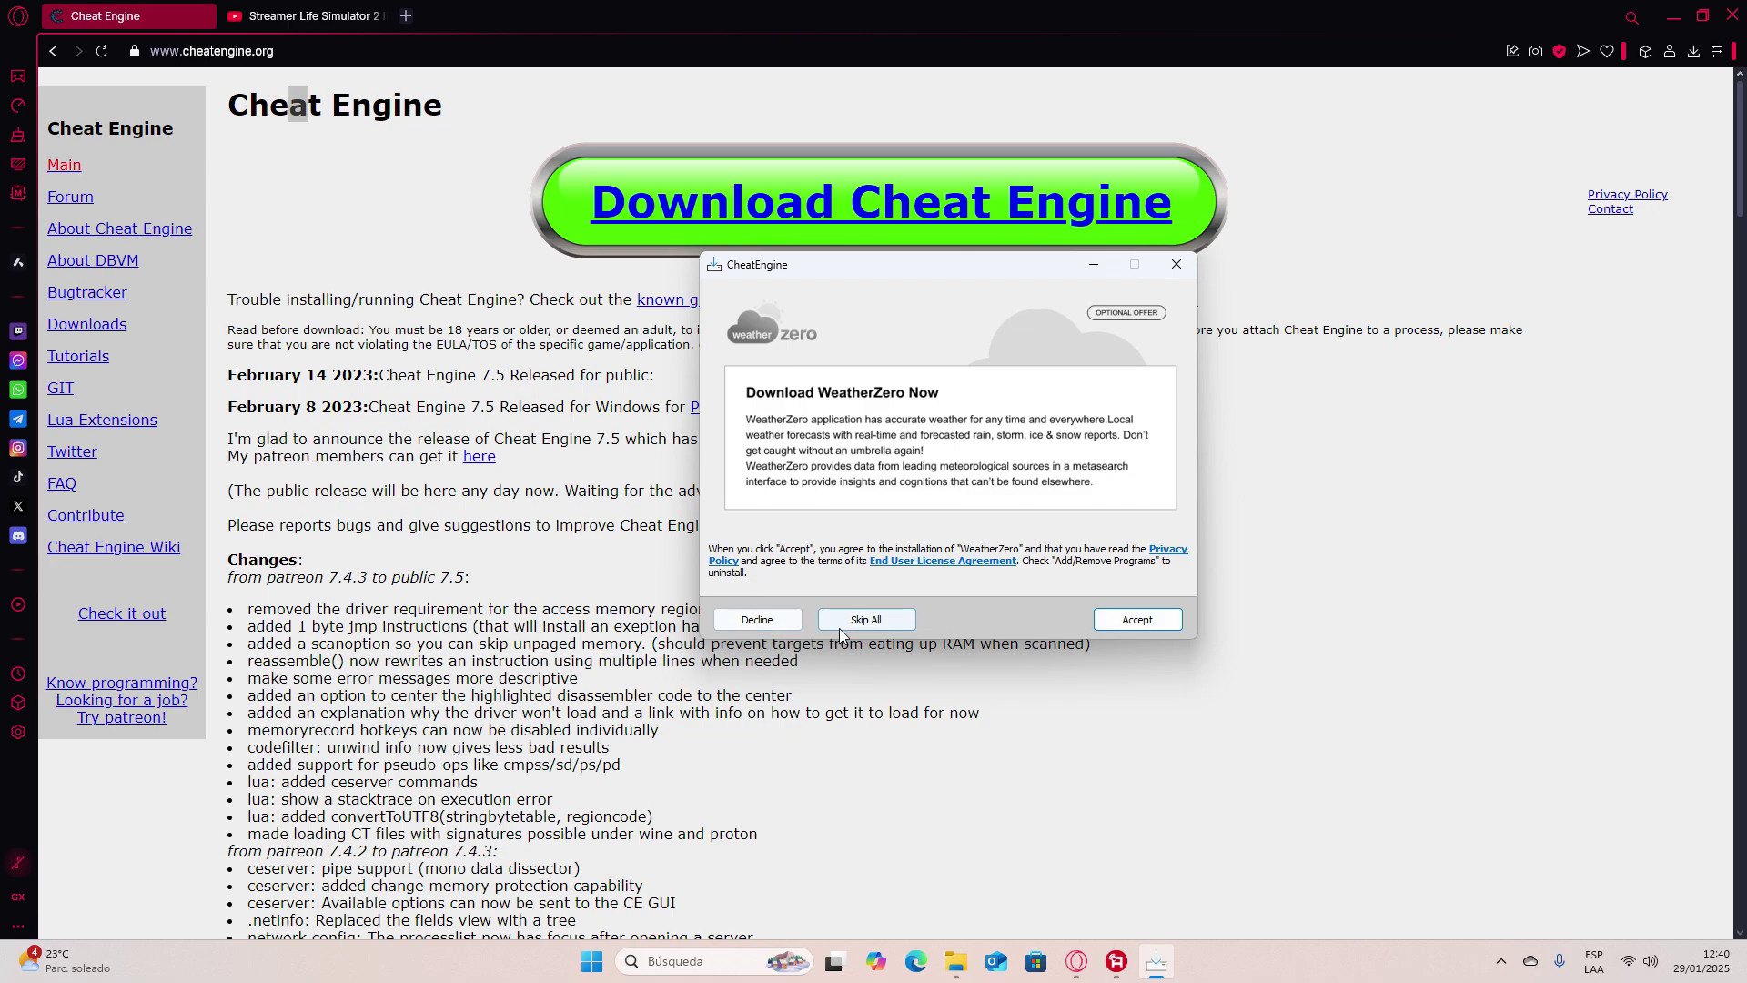
click(837, 624)
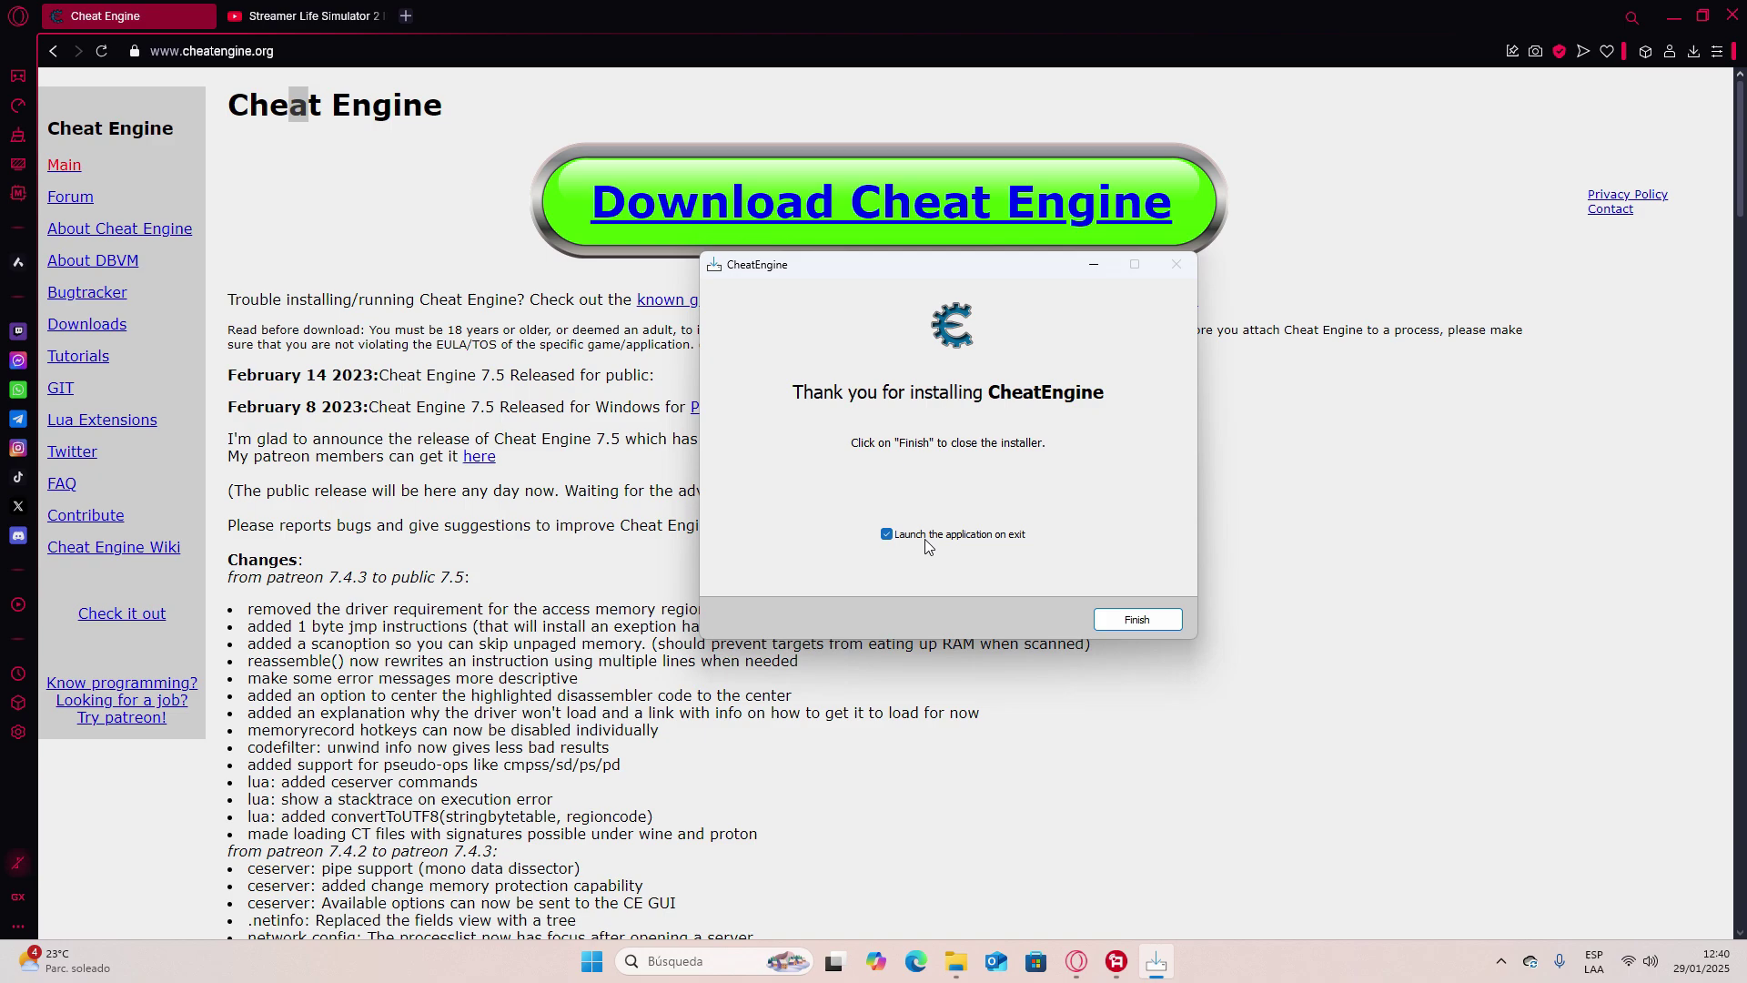
click(1151, 626)
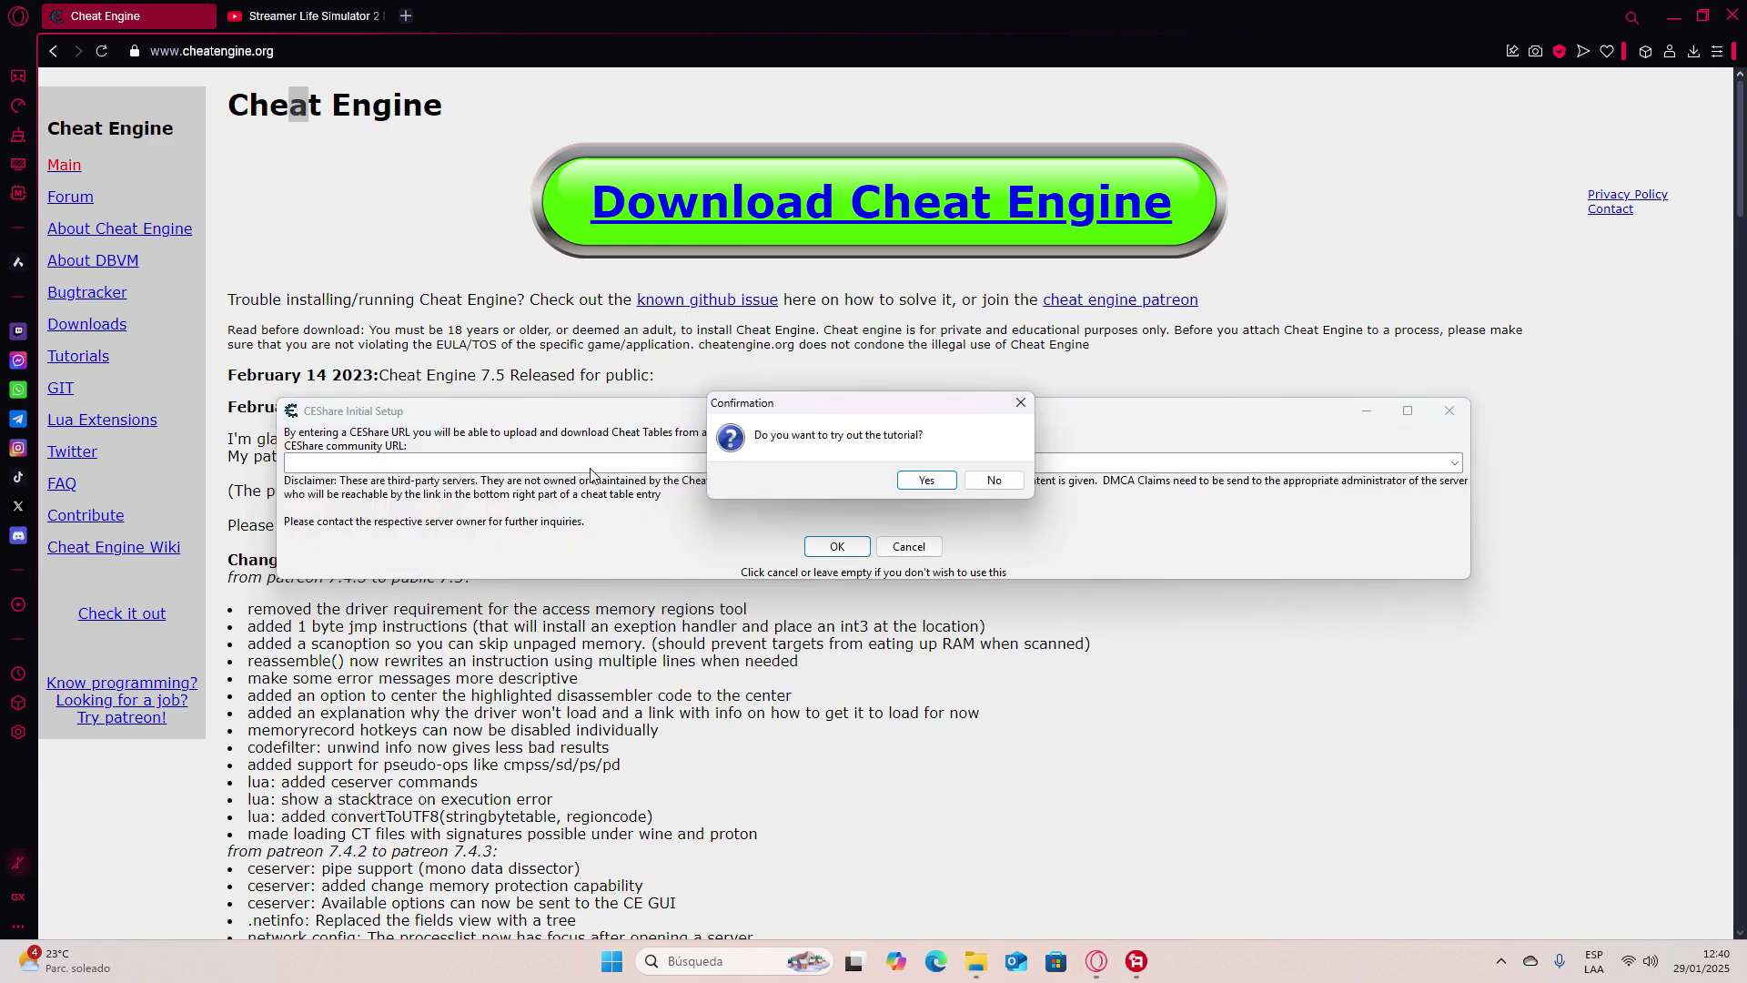
Decline the tutorial, cancel CEShare Initial Setup, and move the main window up and right
click(978, 487)
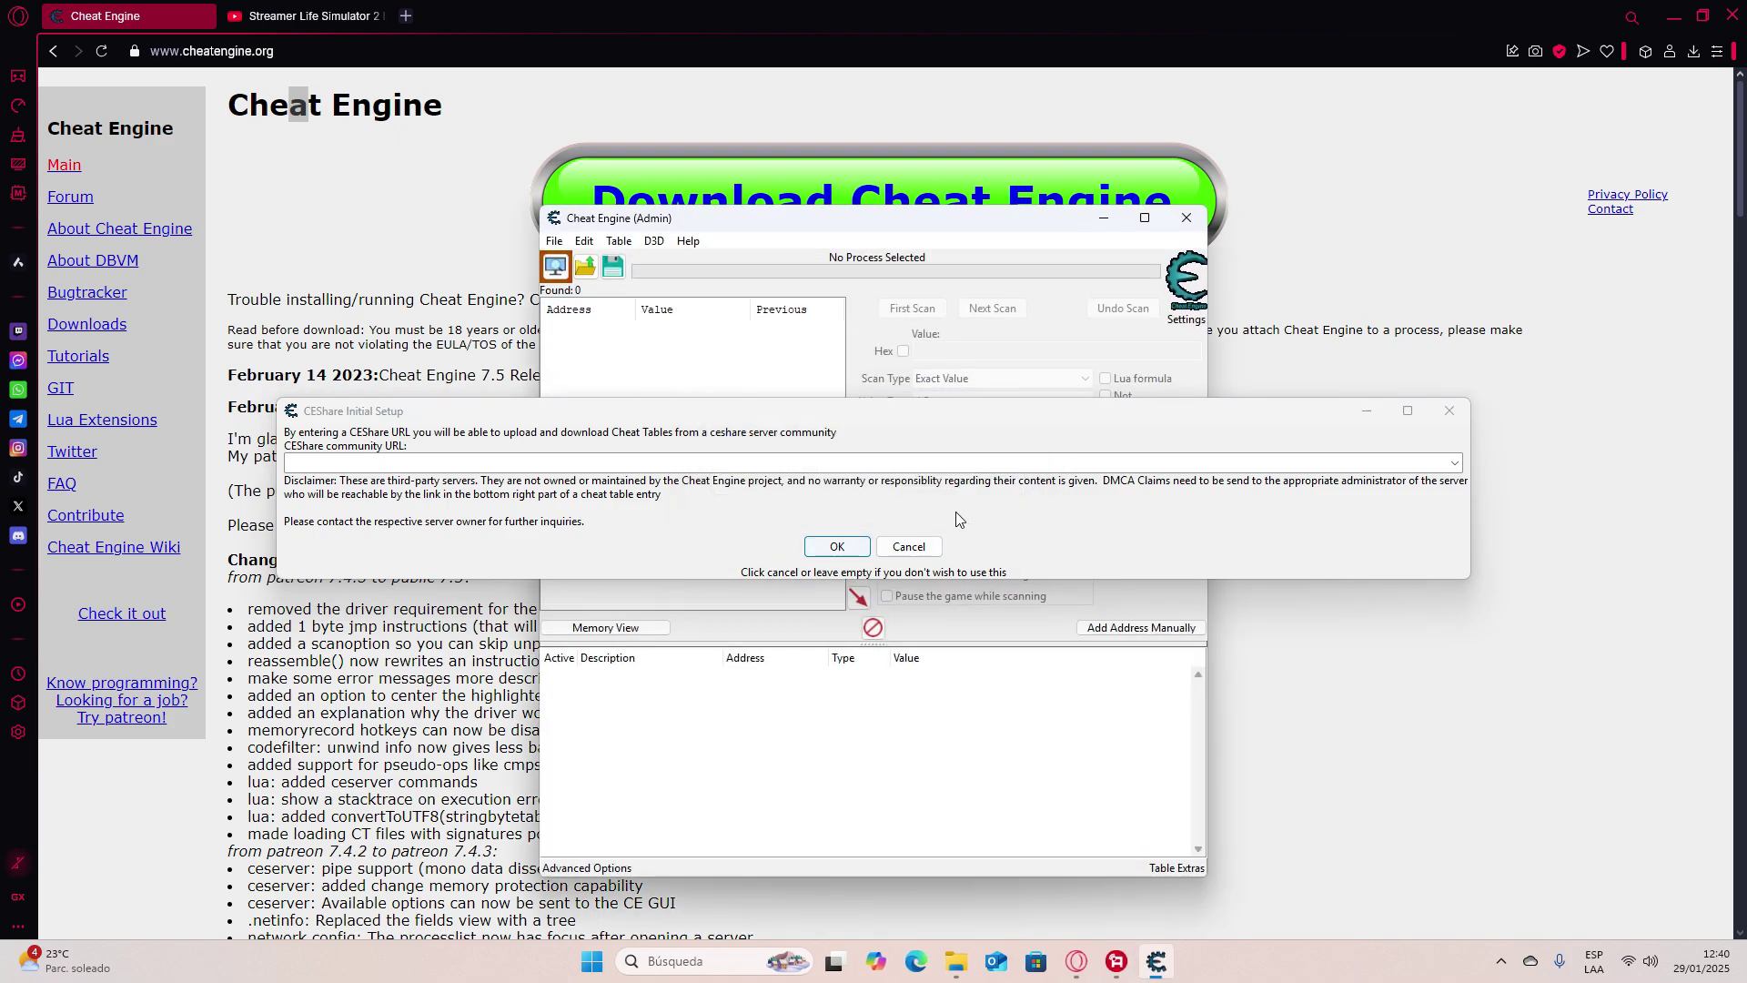
click(909, 547)
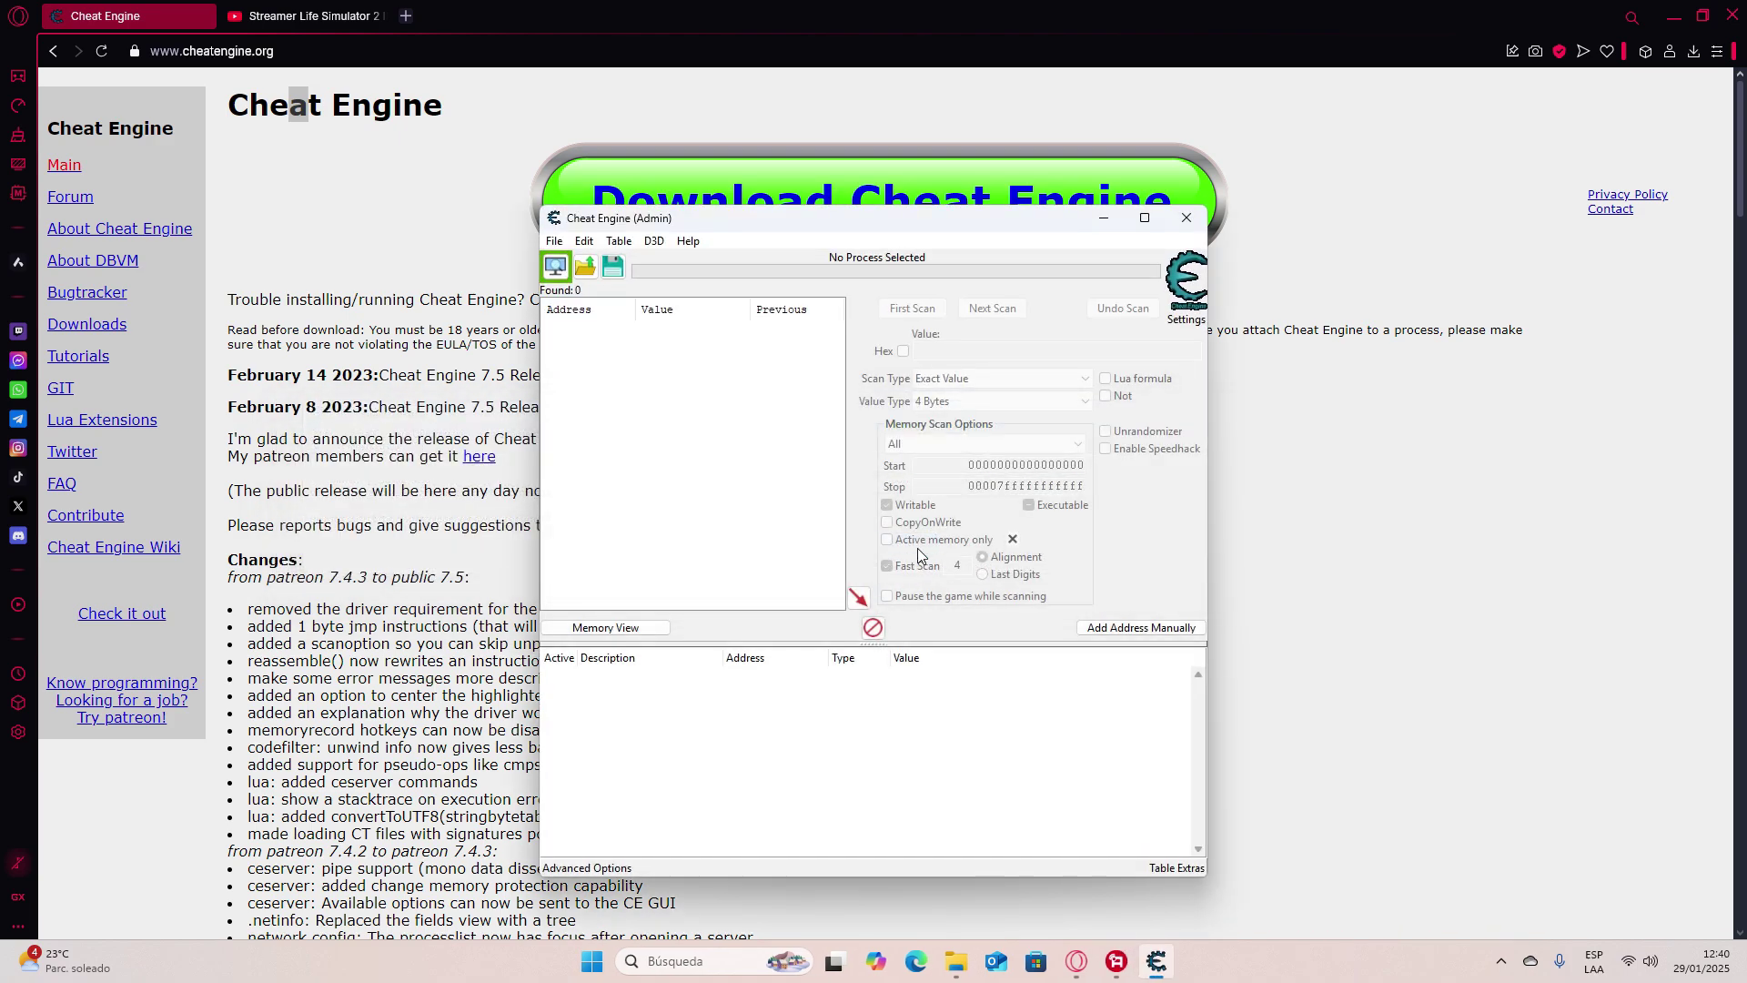
drag(803, 226, 872, 182)
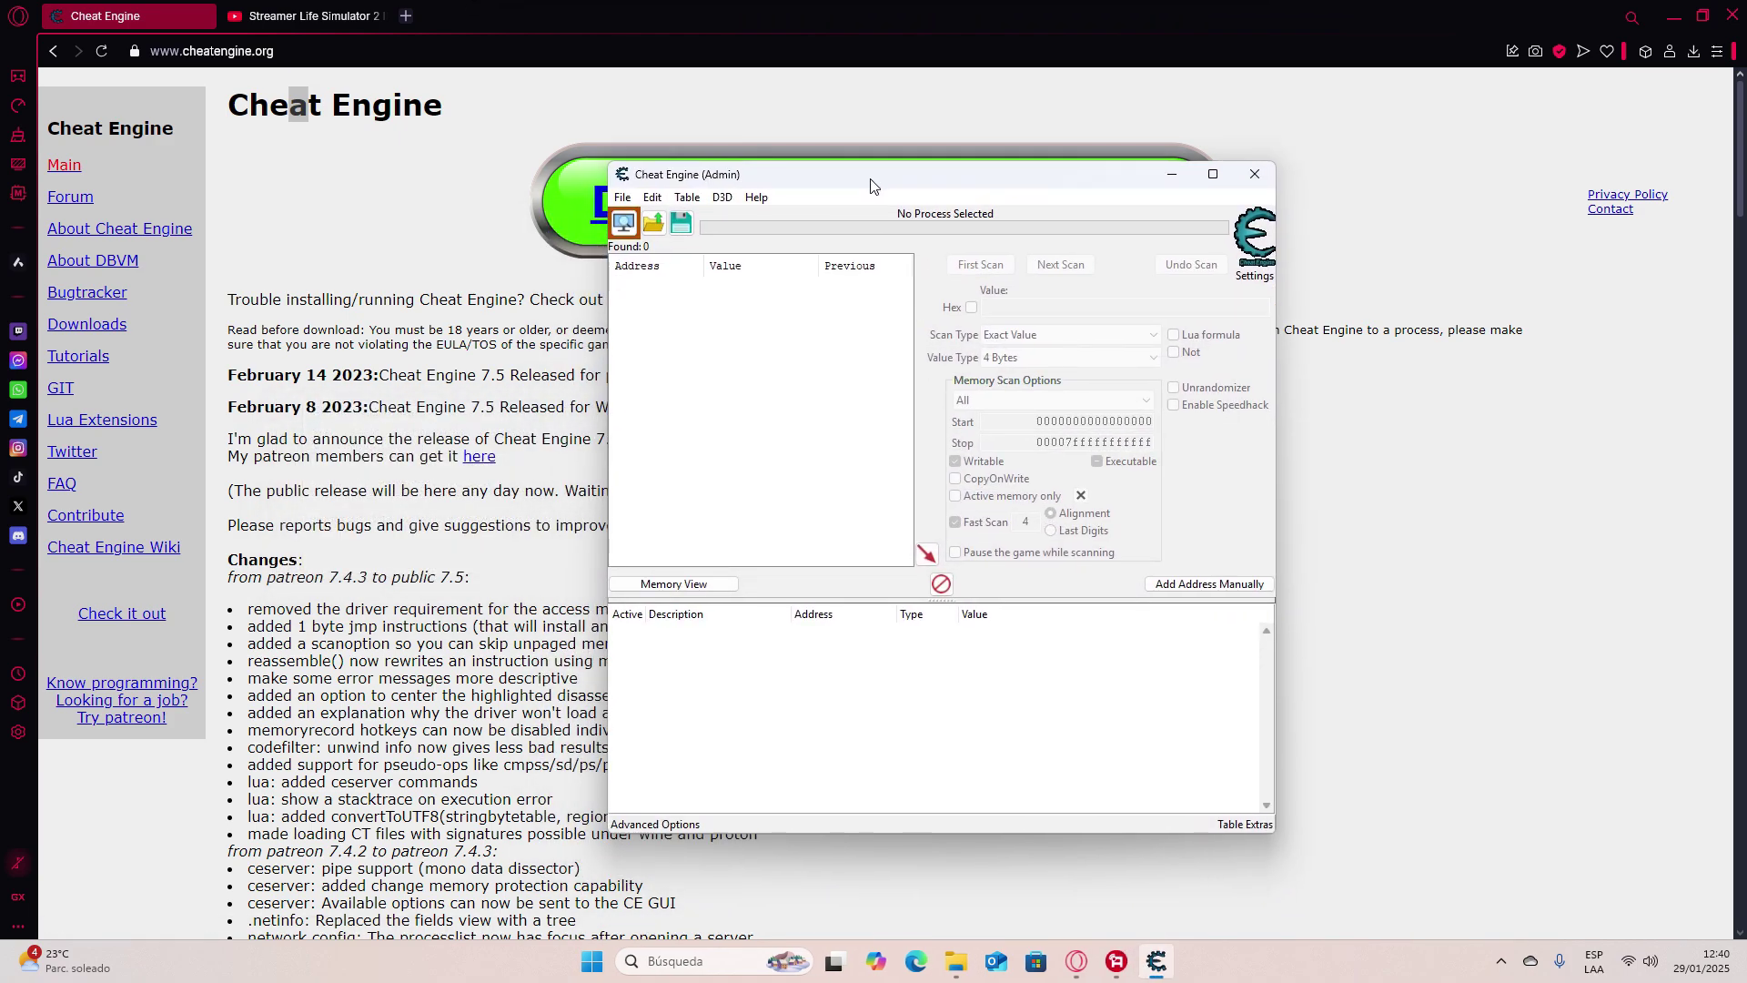